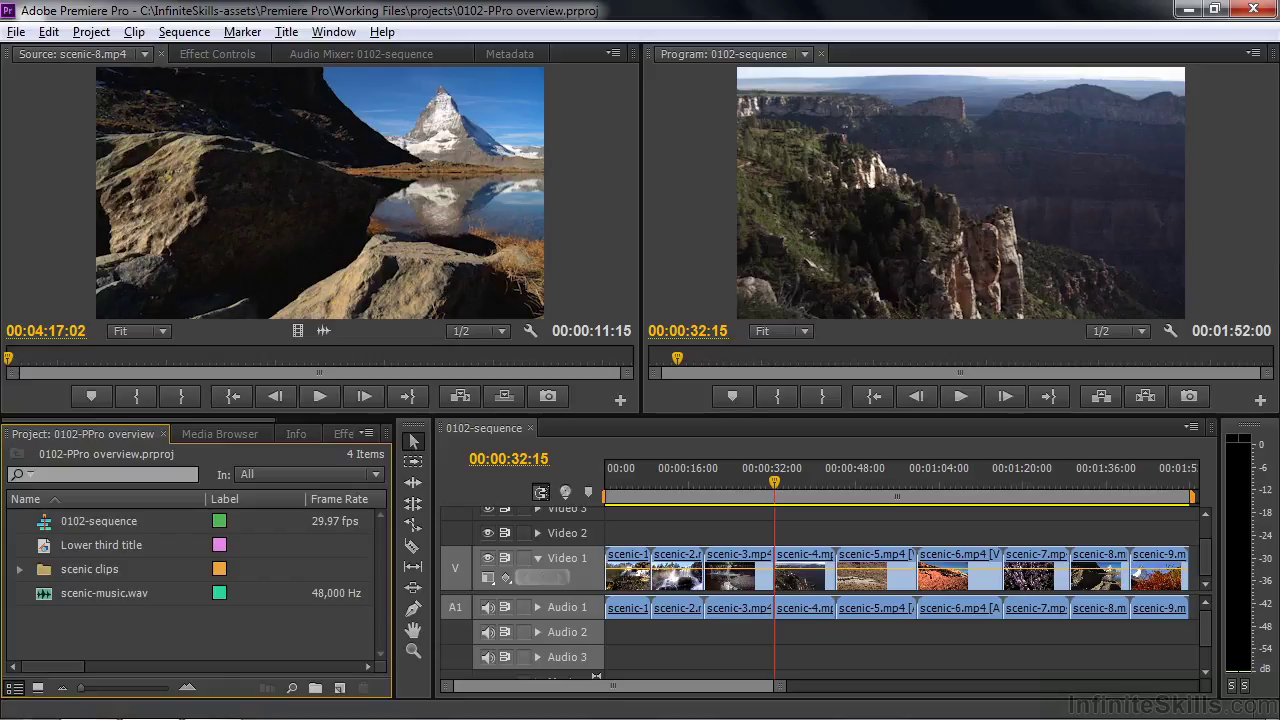
- Look over the new sequence presets and the stock footage available for import, without creating or importing anything
left_click(16, 33)
mouse_move(47, 55)
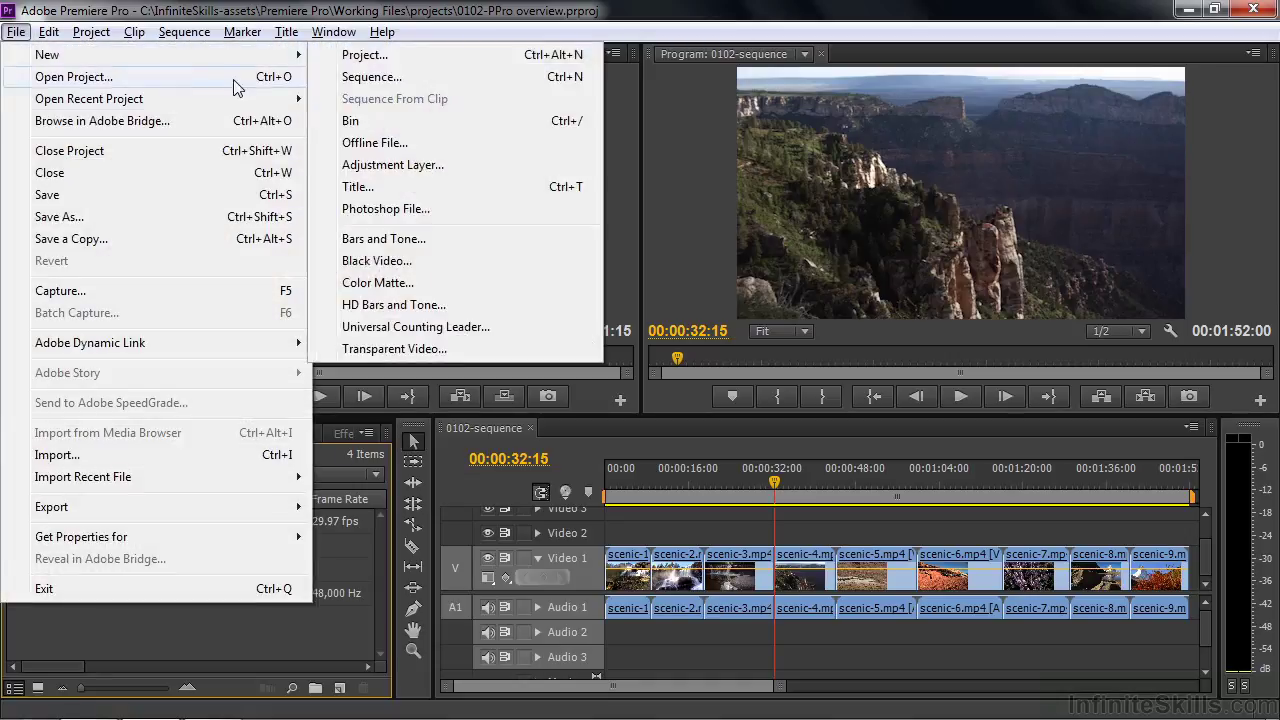
left_click(340, 77)
left_click(326, 221)
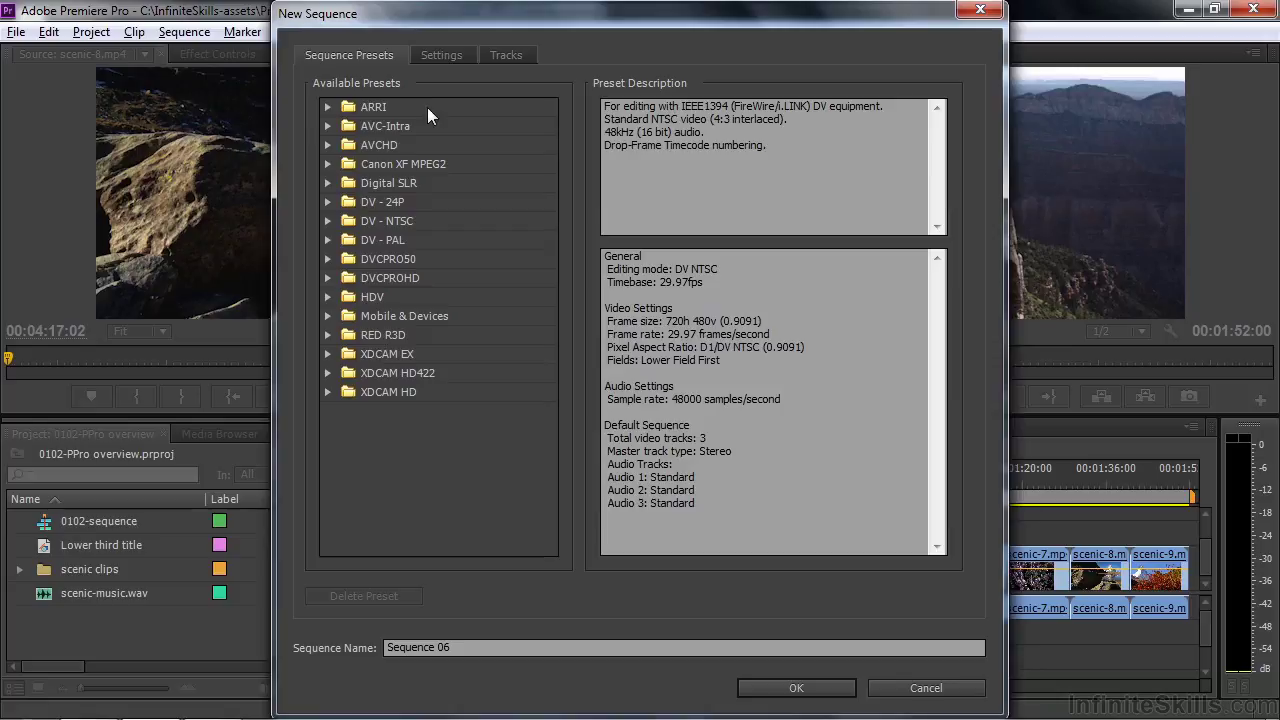
left_click(922, 686)
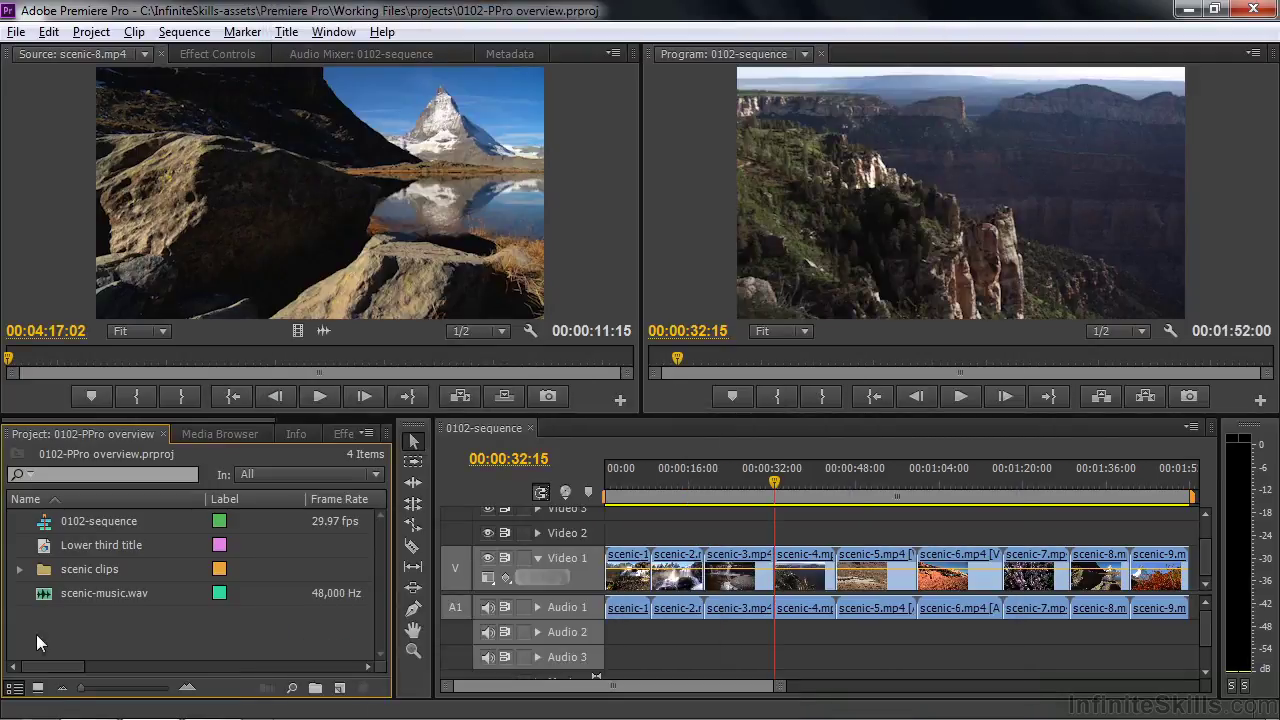
double_click(36, 640)
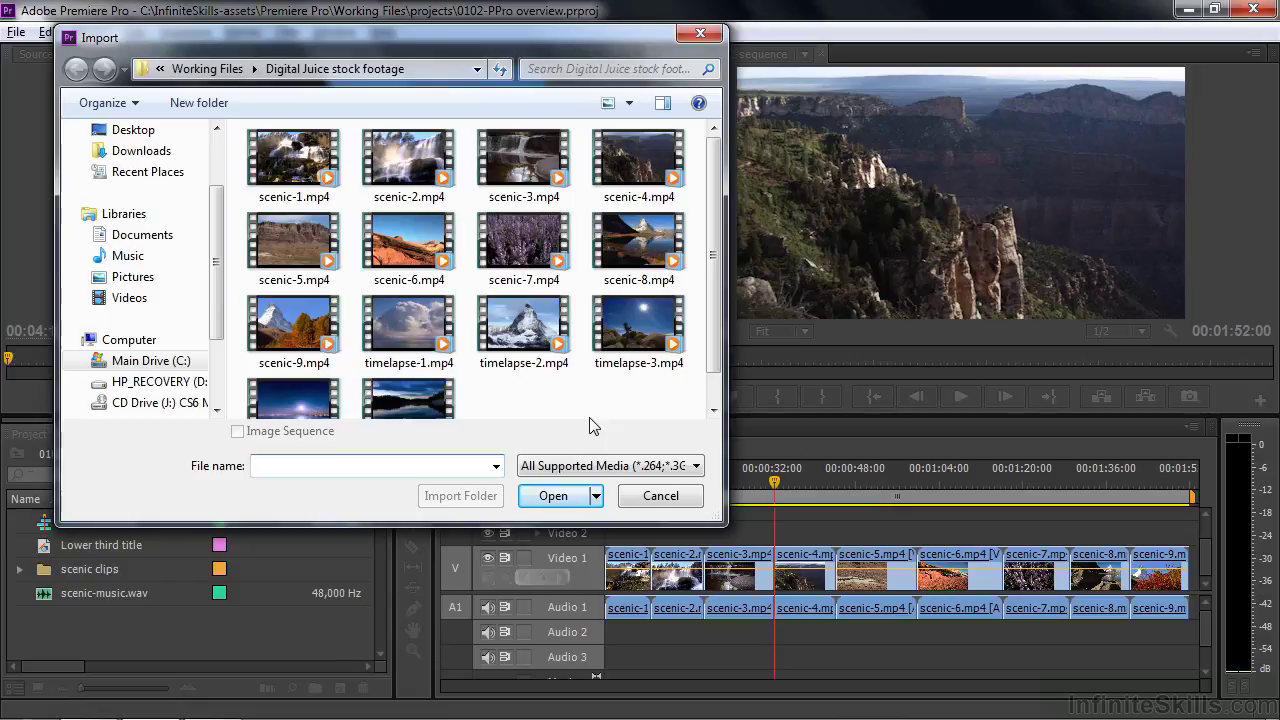
left_click(661, 496)
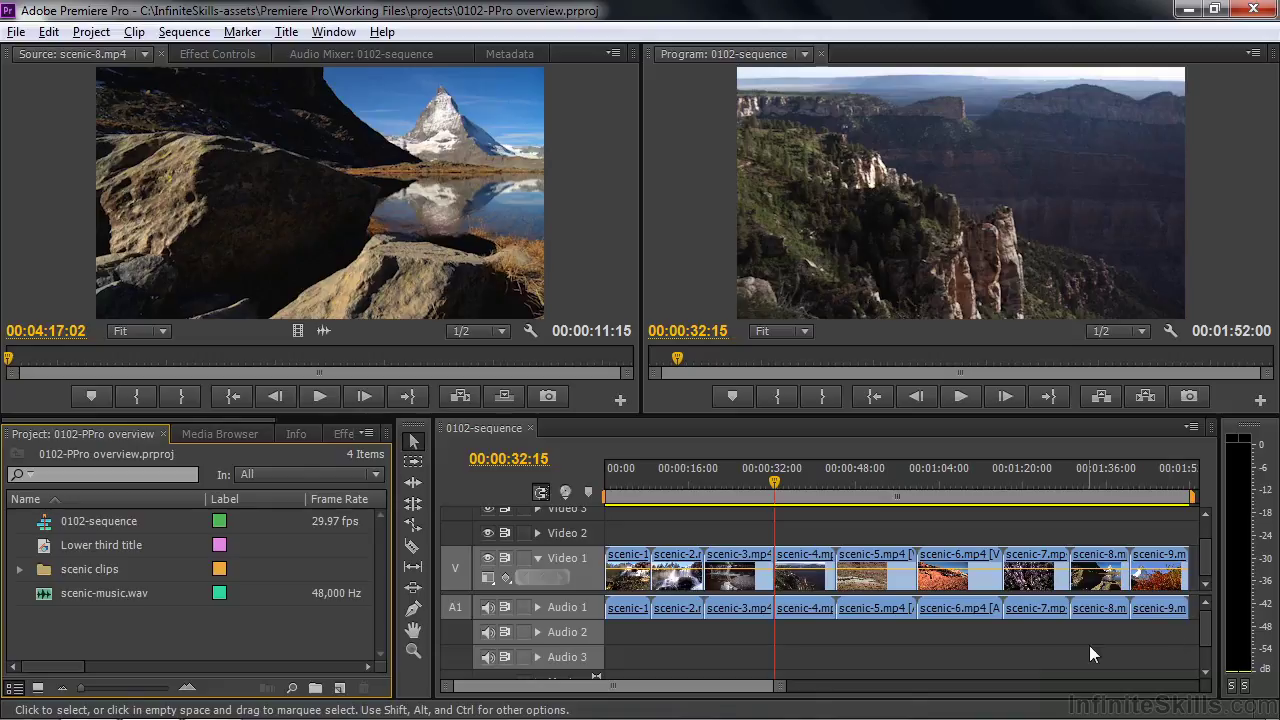
- Try shortening the end of scenic-3.mp4 with a regular trim, and undo it
left_click(781, 486)
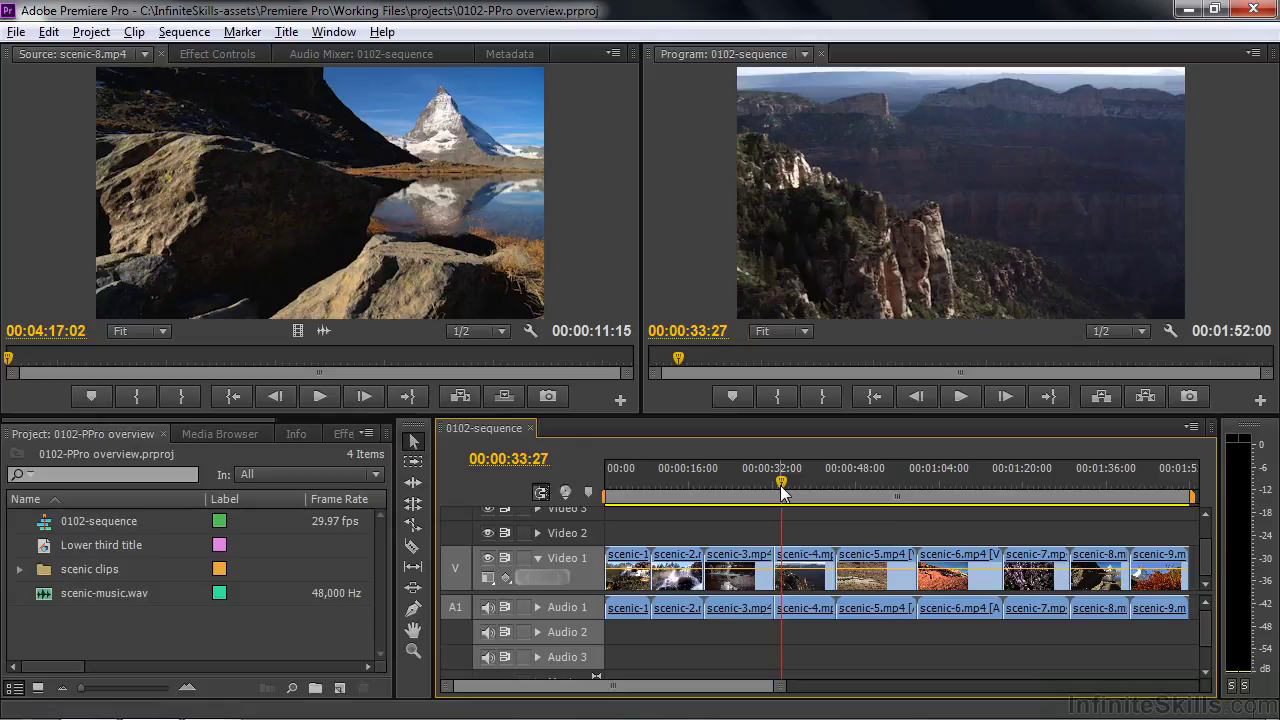
left_click_drag(774, 557, 749, 553)
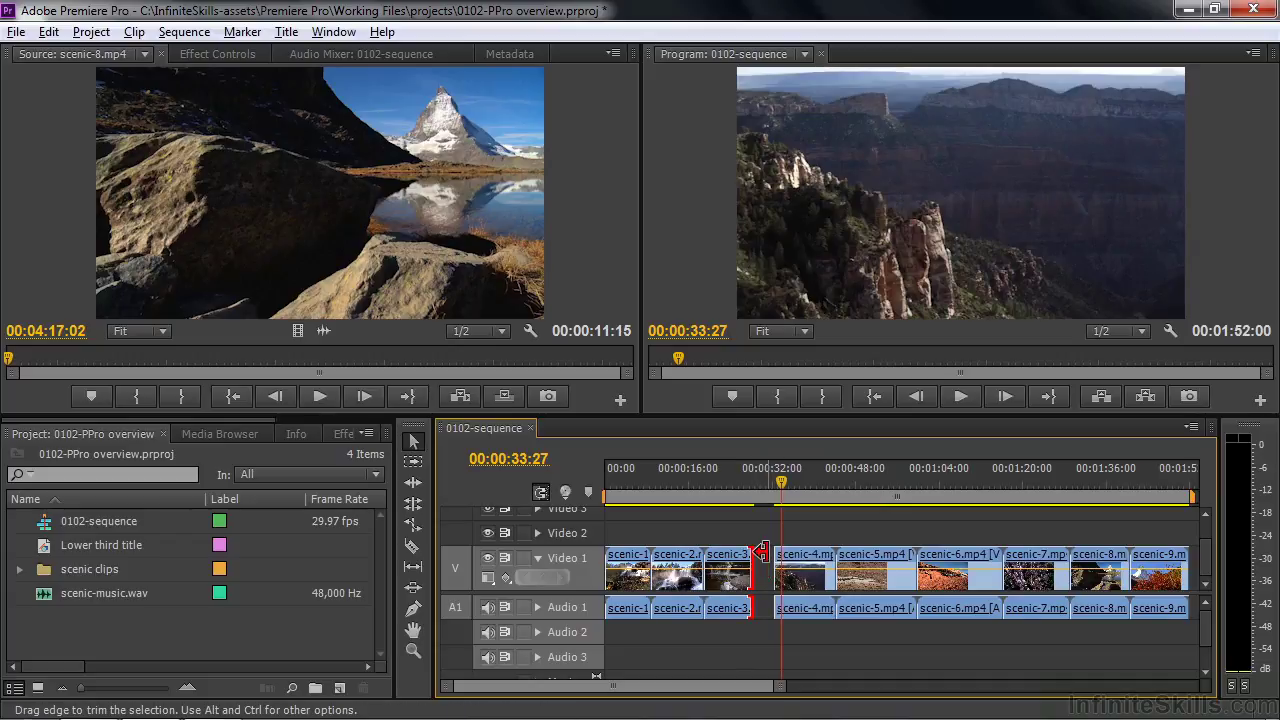
key("ctrl+z")
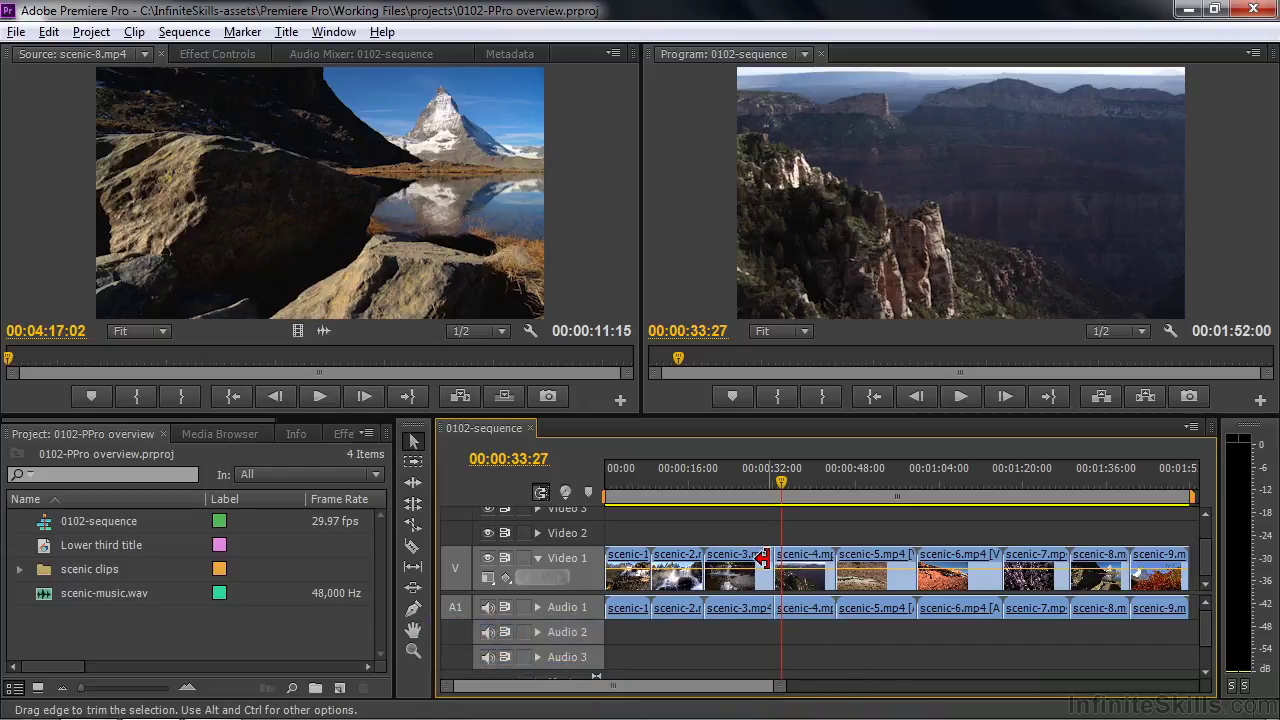
- Ripple-trim about 4 seconds off both the end of scenic-3.mp4 and the start of scenic-4.mp4, and move the playhead to 00:00:23:17
left_click_drag(766, 558, 752, 576)
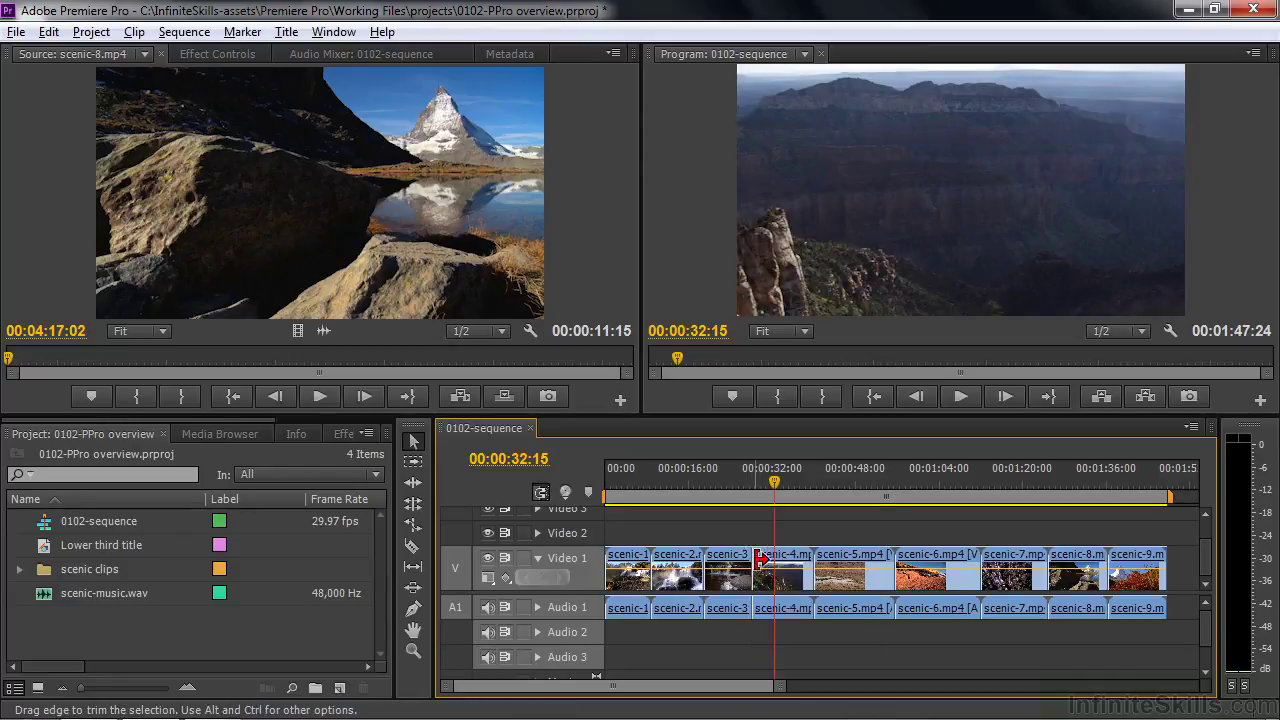
left_click_drag(766, 560, 793, 560)
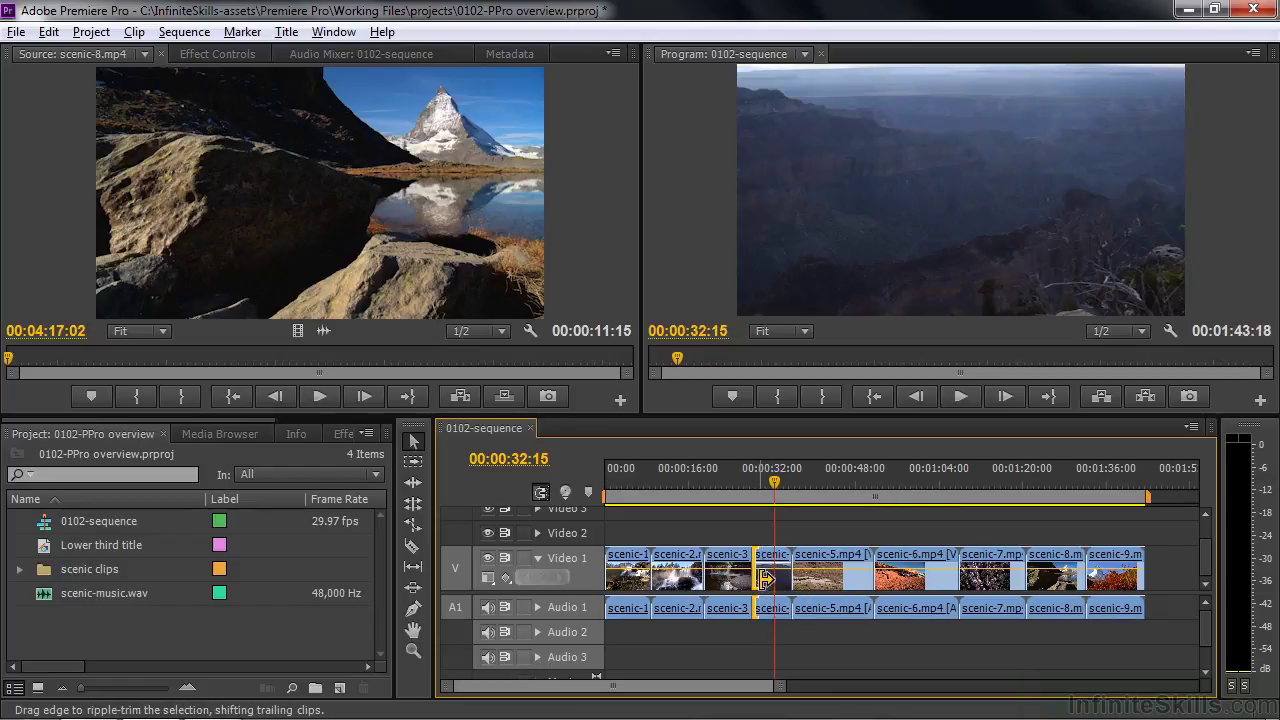
left_click(758, 484)
left_click_drag(758, 488, 724, 509)
- Add the Wedge Wipe video transition between scenic-3.mp4 and scenic-4.mp4 and play it through
left_click(342, 434)
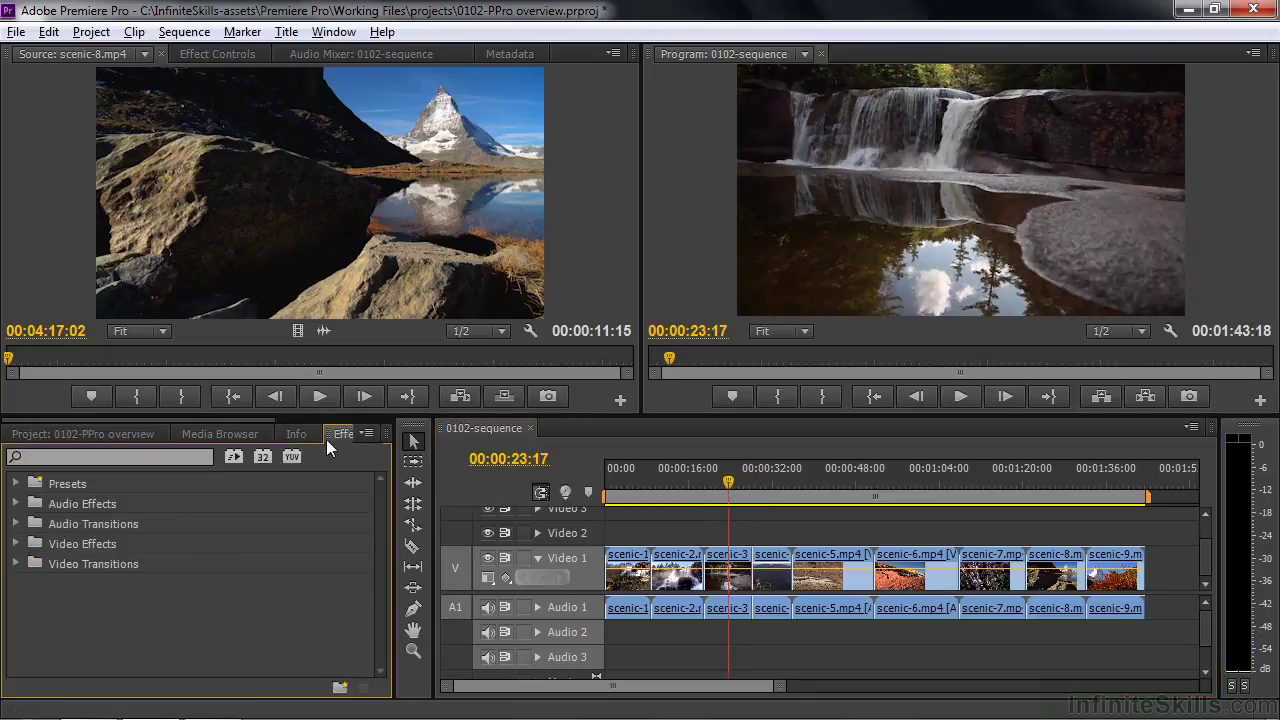
left_click_drag(263, 419, 340, 418)
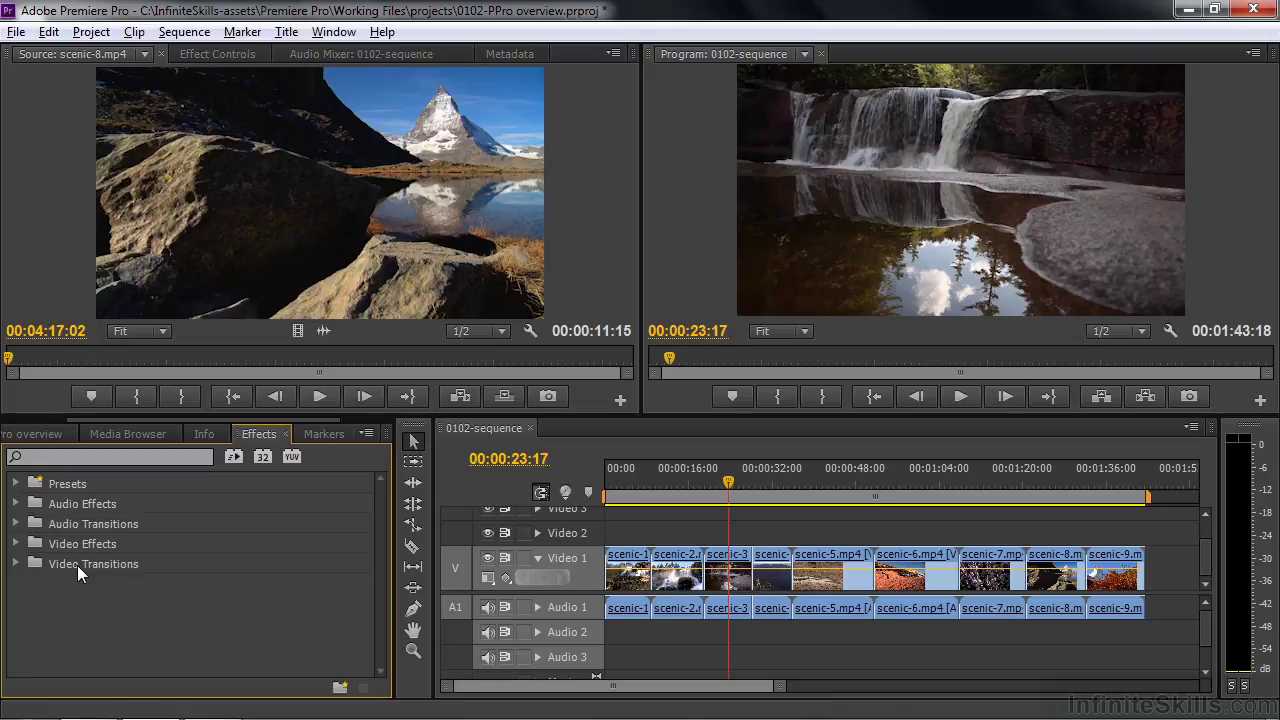
left_click(25, 564)
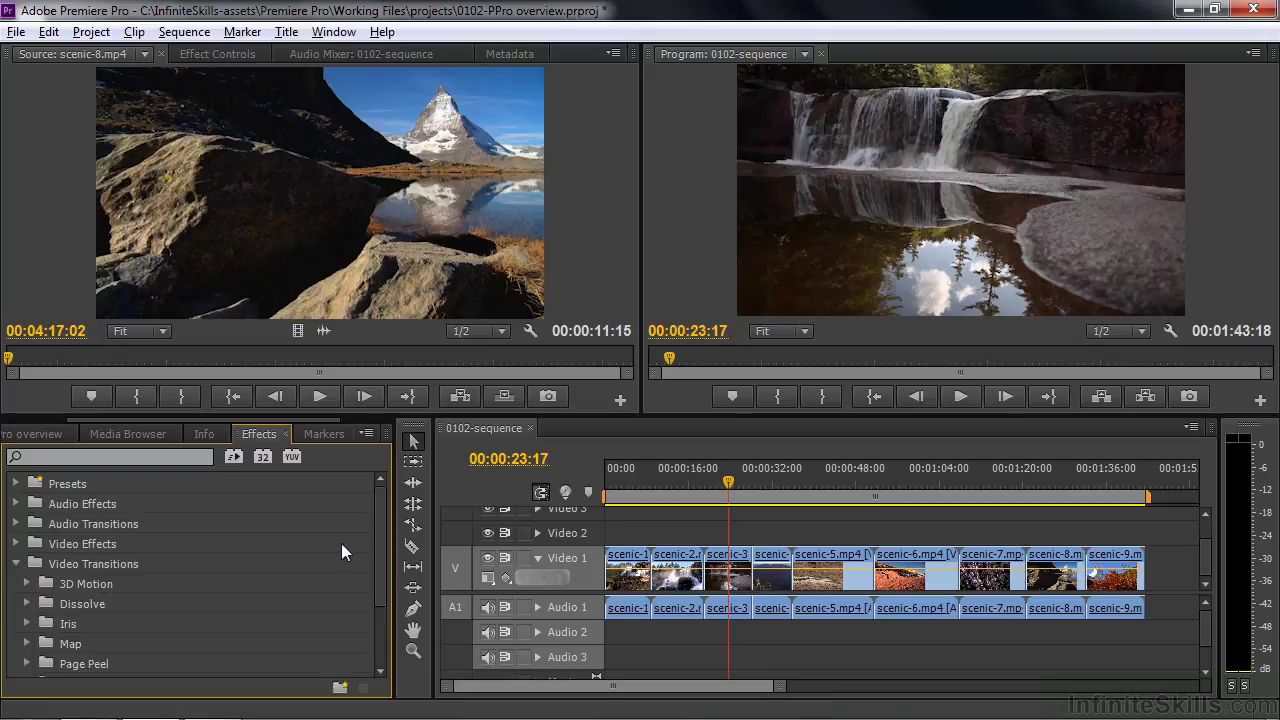
left_click_drag(377, 541, 360, 635)
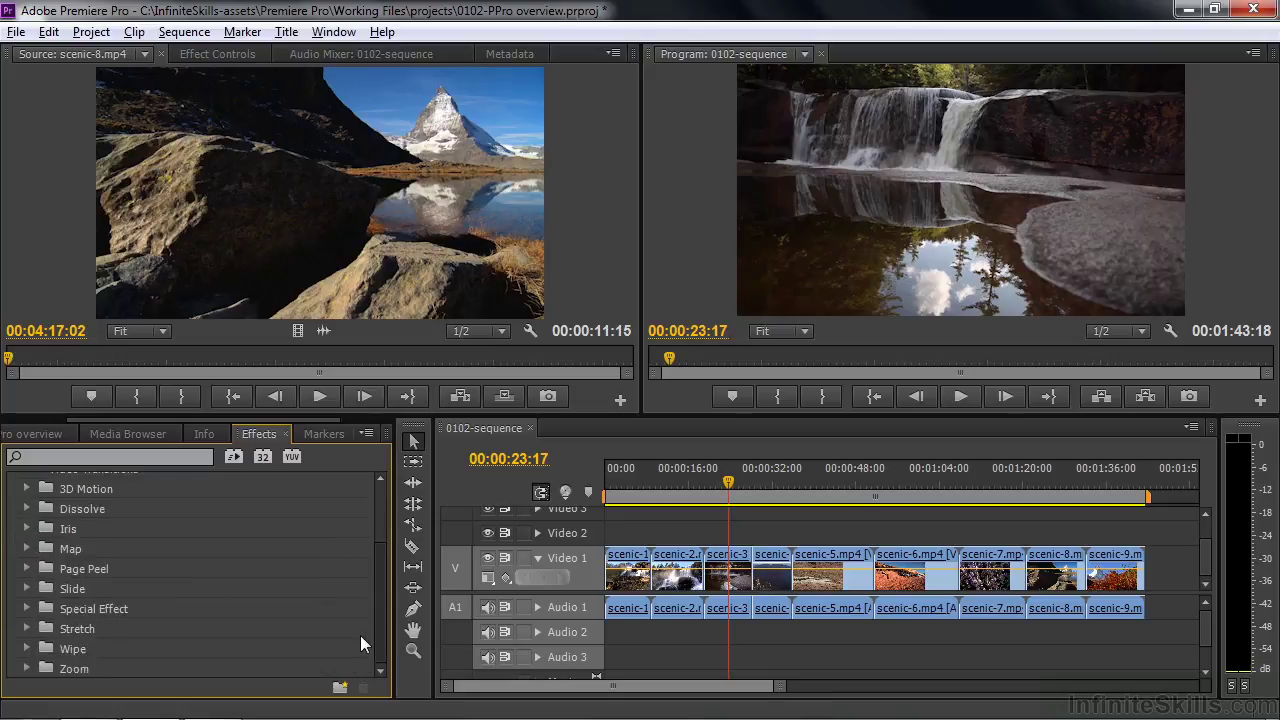
left_click(27, 647)
left_click_drag(374, 538, 374, 649)
left_click_drag(82, 610, 755, 566)
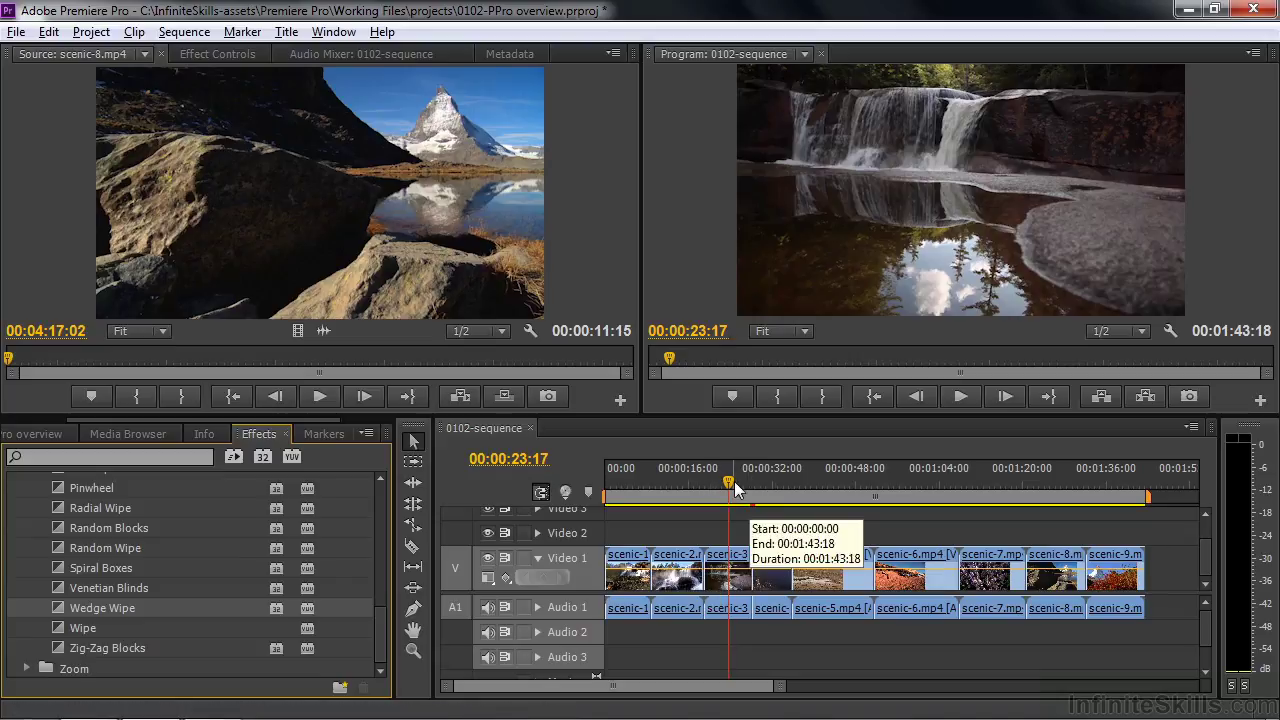
key("space")
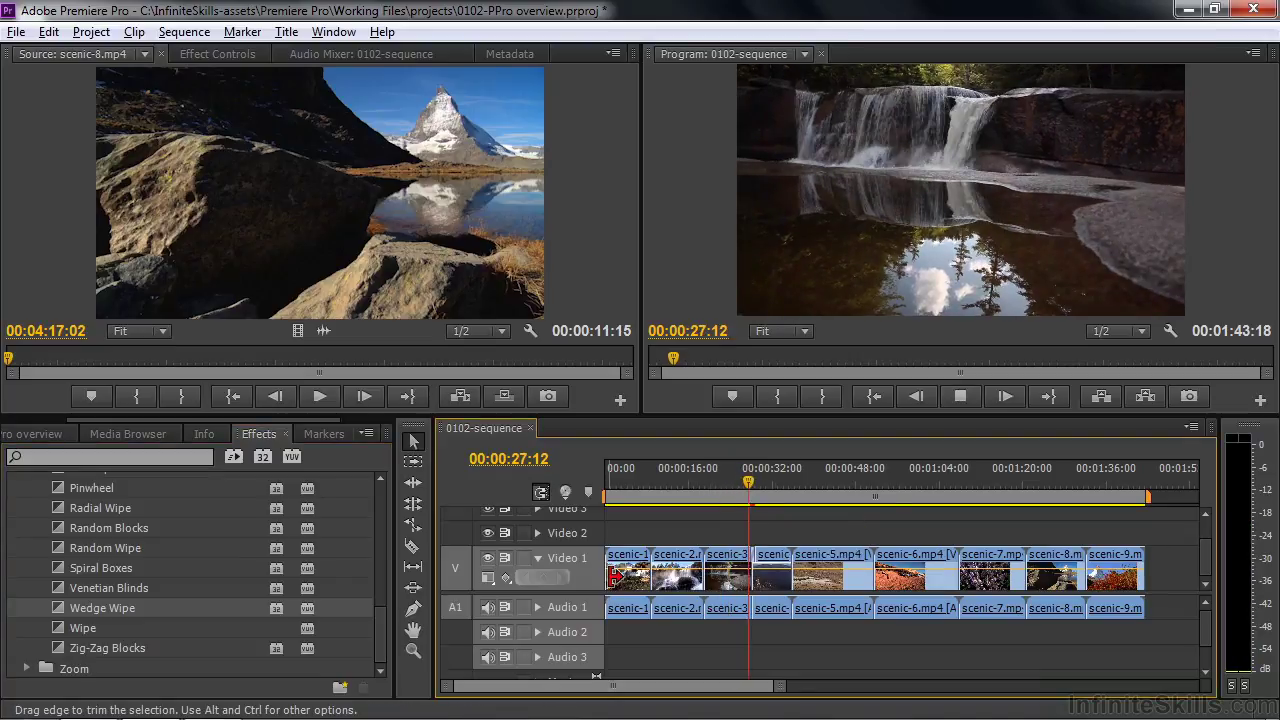
key("space")
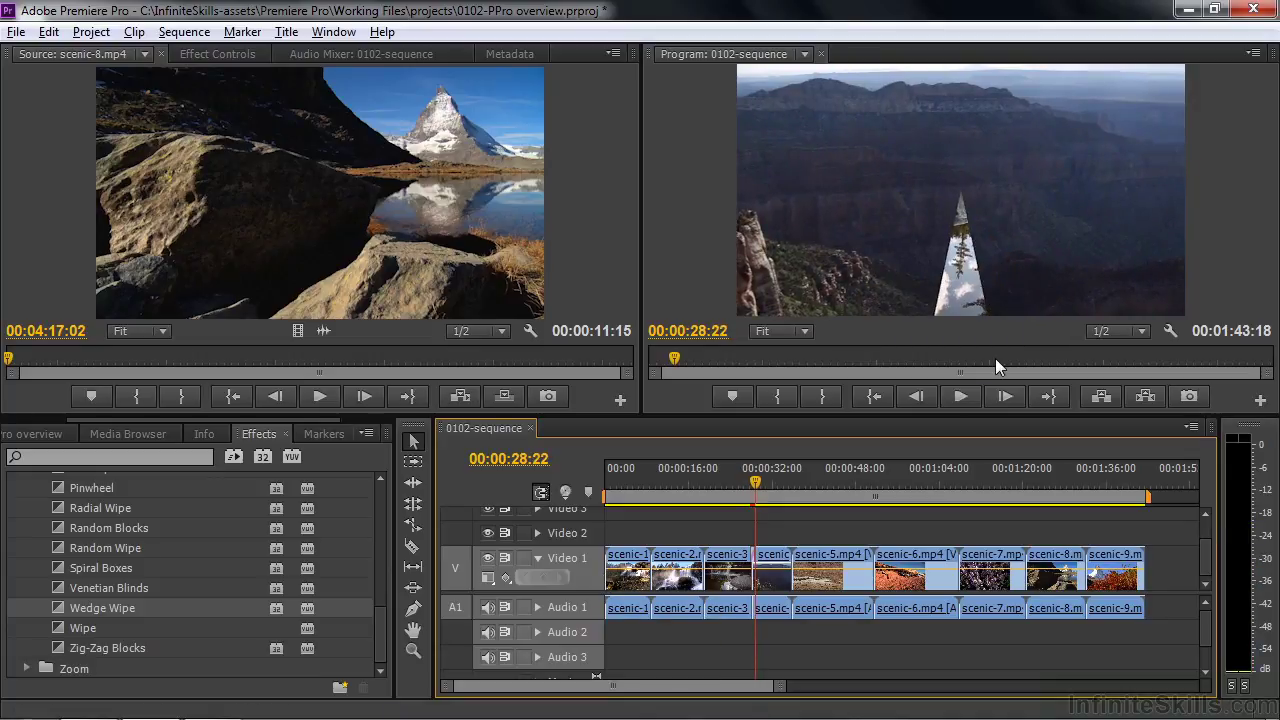
- Set the Wedge Wipe to sweep from the image's lower-right corner, previewing it at 00:00:28:00
left_click(737, 482)
key("equal")
key("equal")
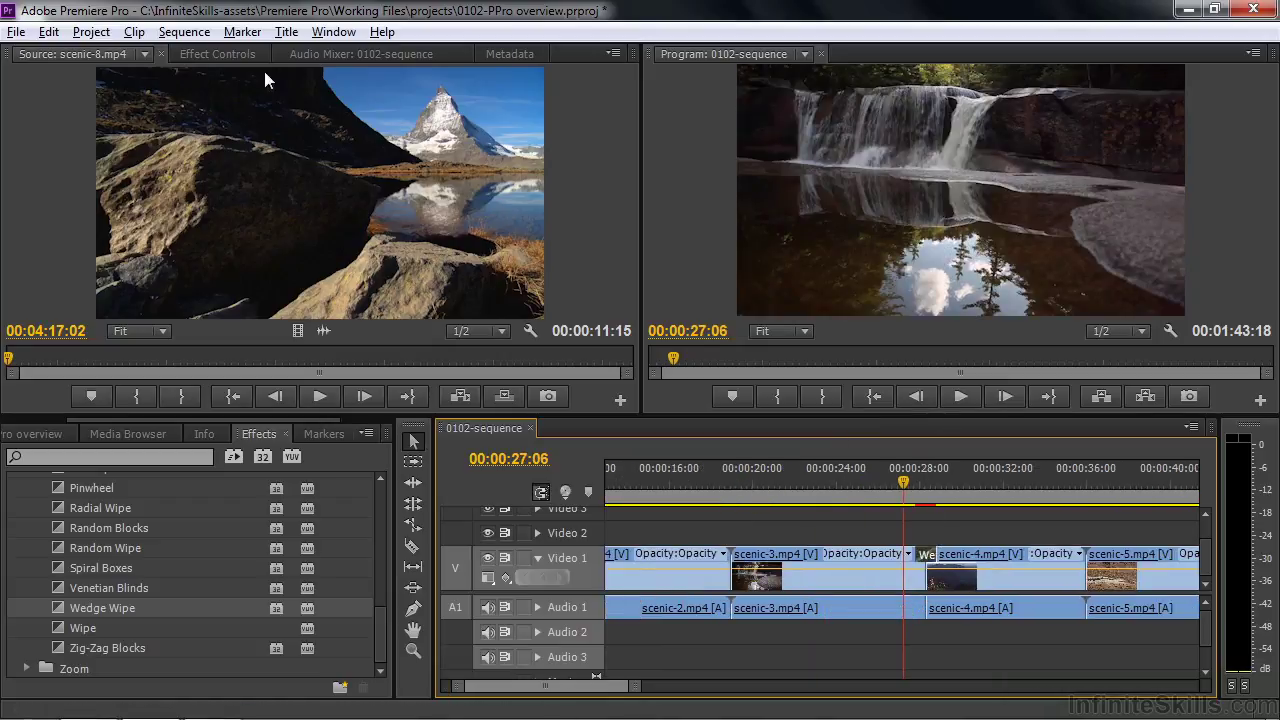
left_click(235, 55)
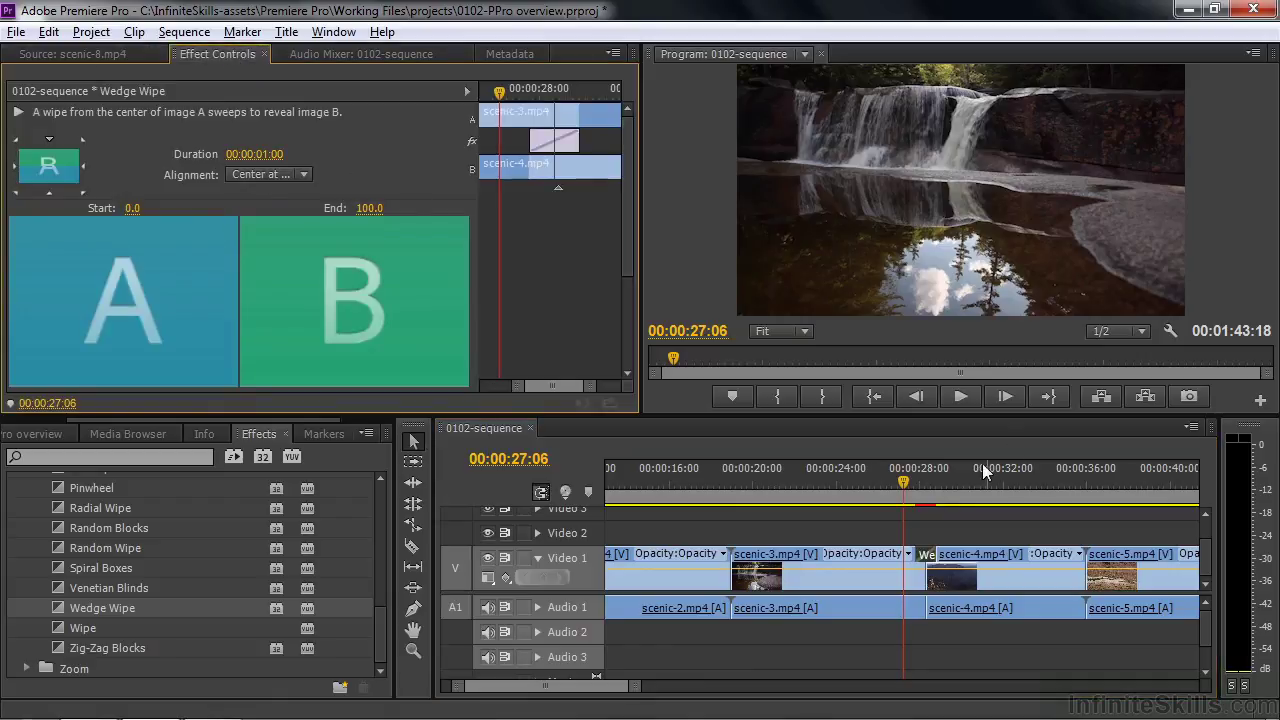
left_click_drag(903, 485, 922, 495)
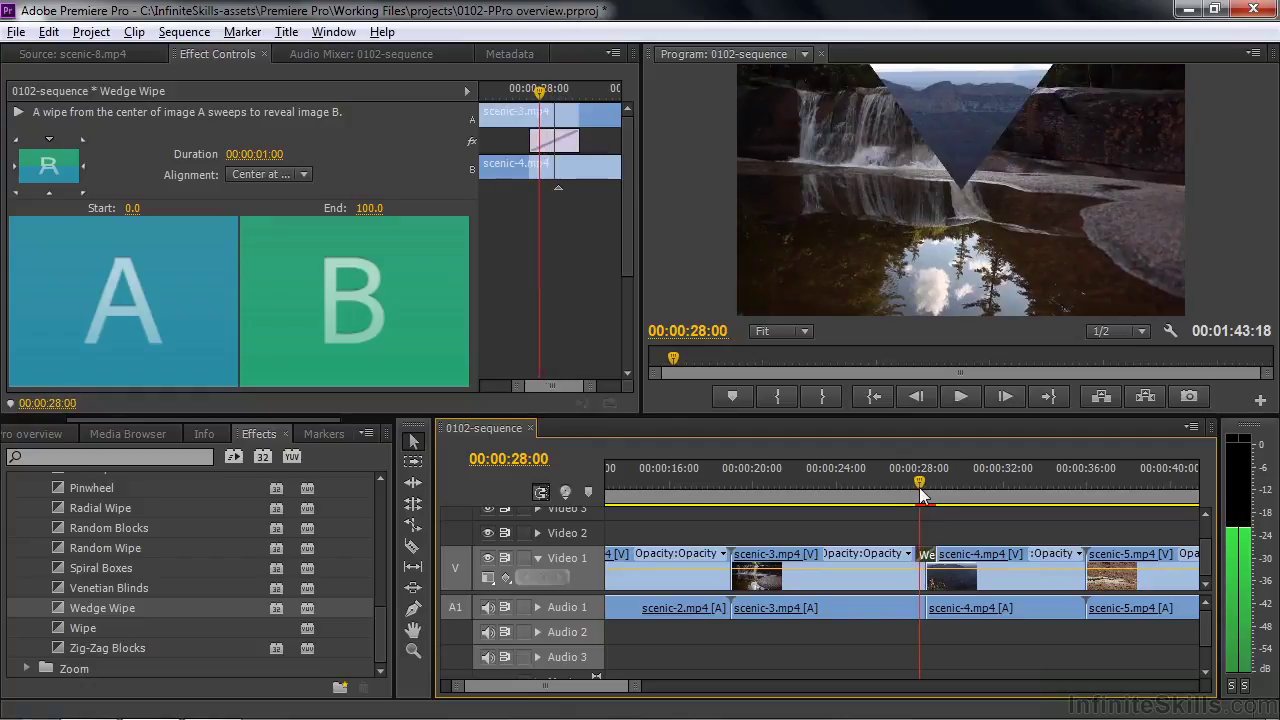
left_click(81, 193)
left_click_drag(922, 485, 919, 490)
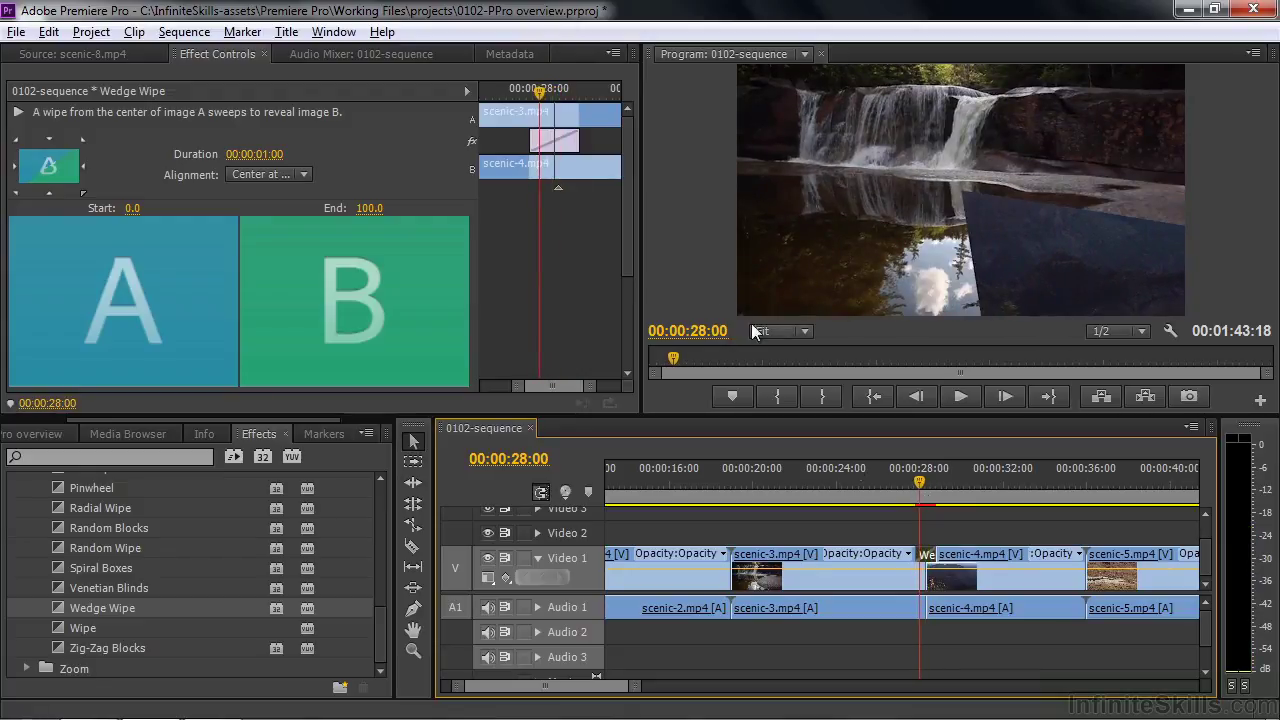
- Set the Wedge Wipe's border width to 24.1
left_click_drag(628, 227, 622, 326)
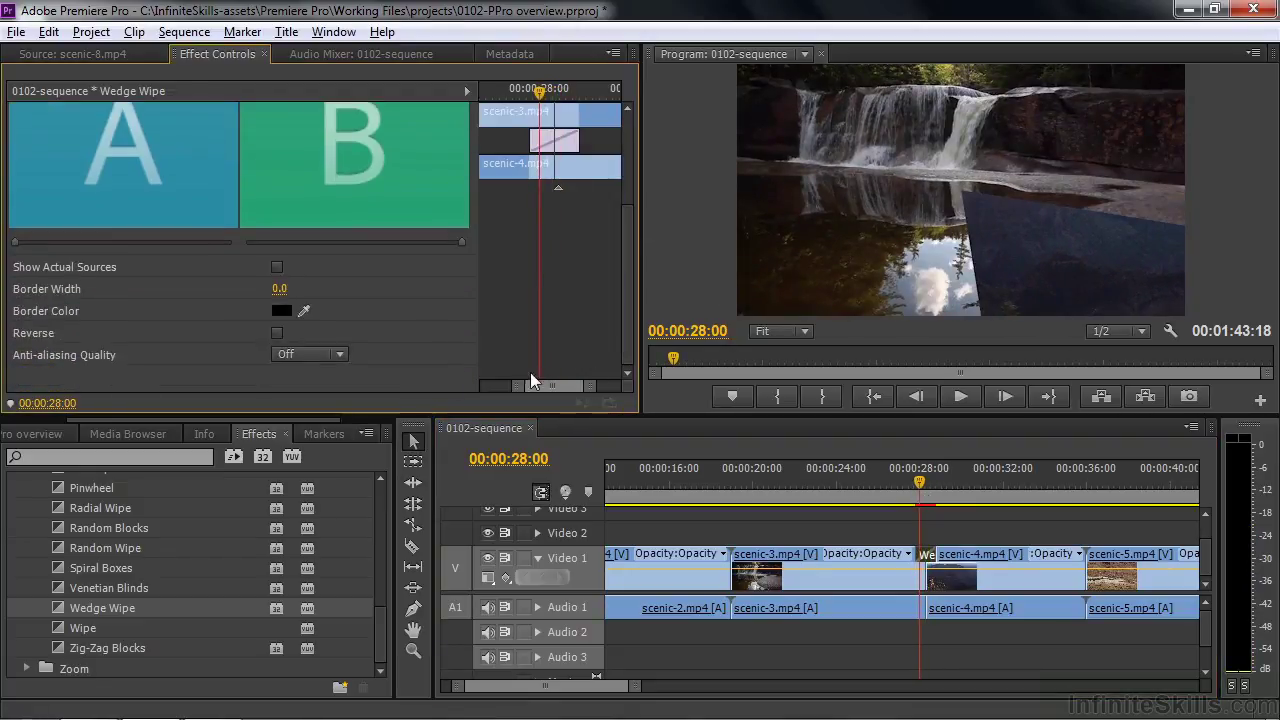
left_click(282, 288)
type("14")
key("Return")
left_click_drag(282, 288, 803, 291)
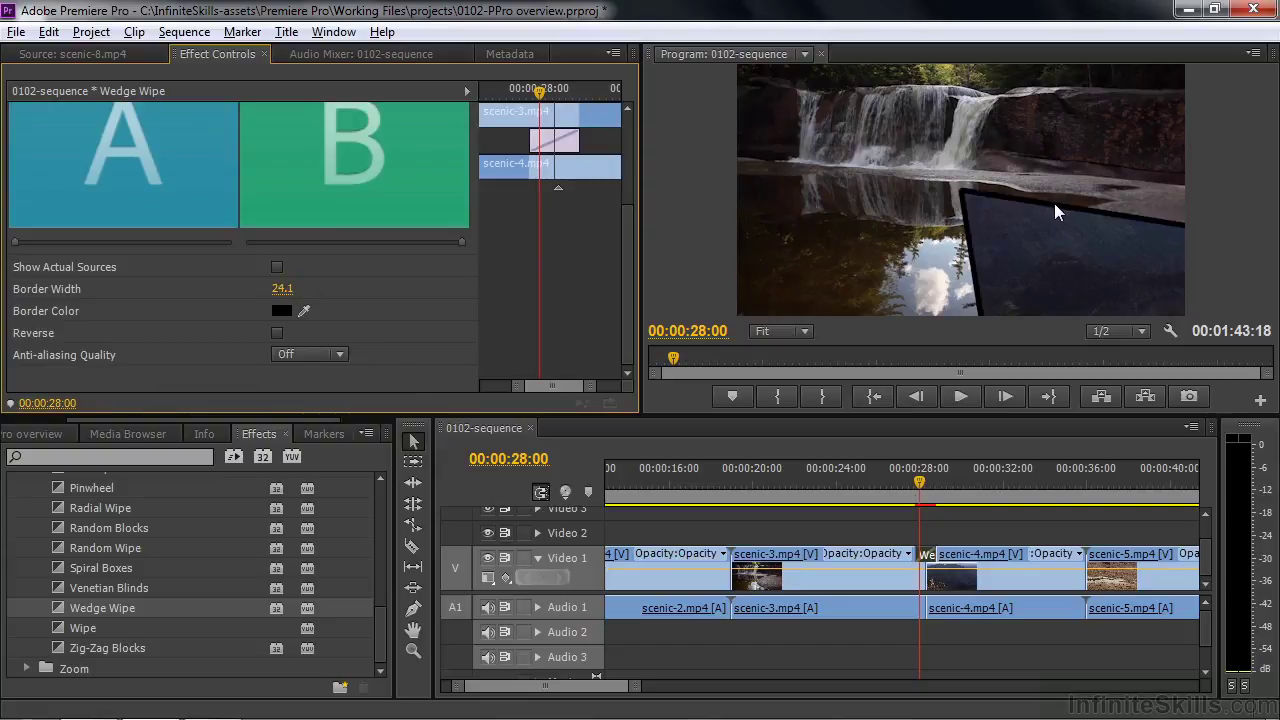
- Sample a grey border color for the Wedge Wipe from the rock beside the waterfall pool, and play the transition
left_click_drag(304, 311, 1059, 187)
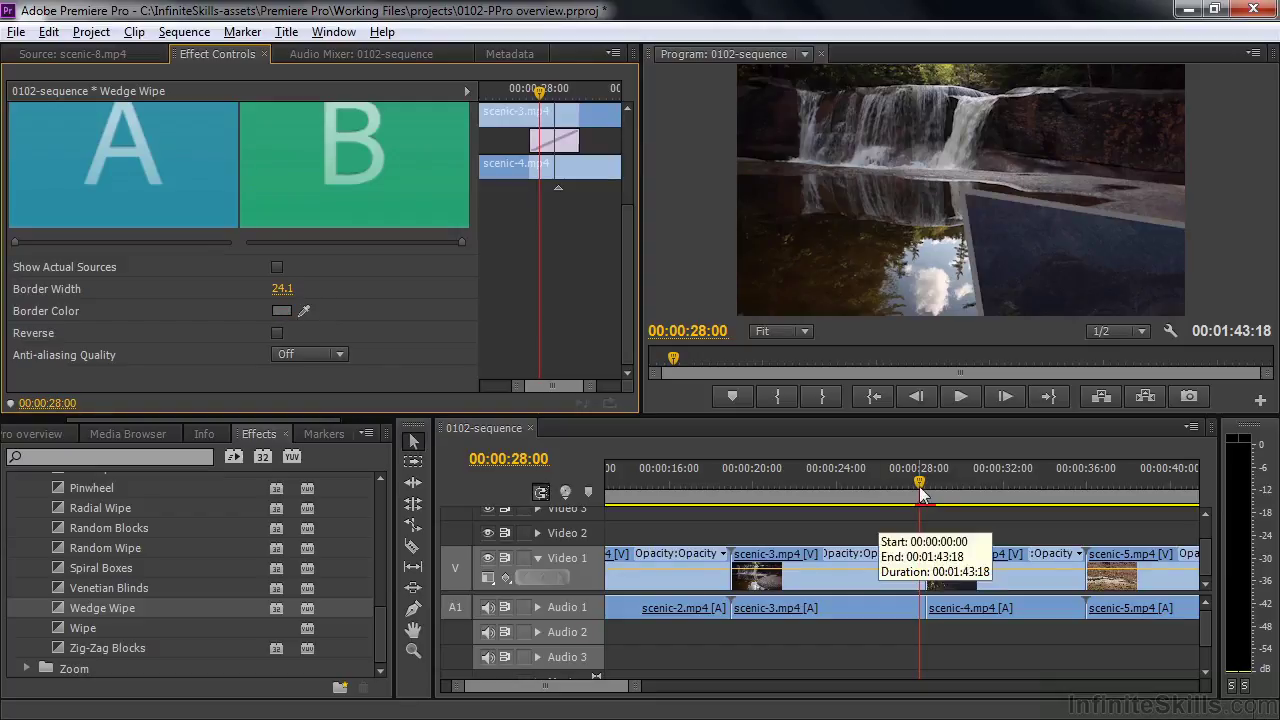
key("Left")
key("Left")
key("space")
key("space")
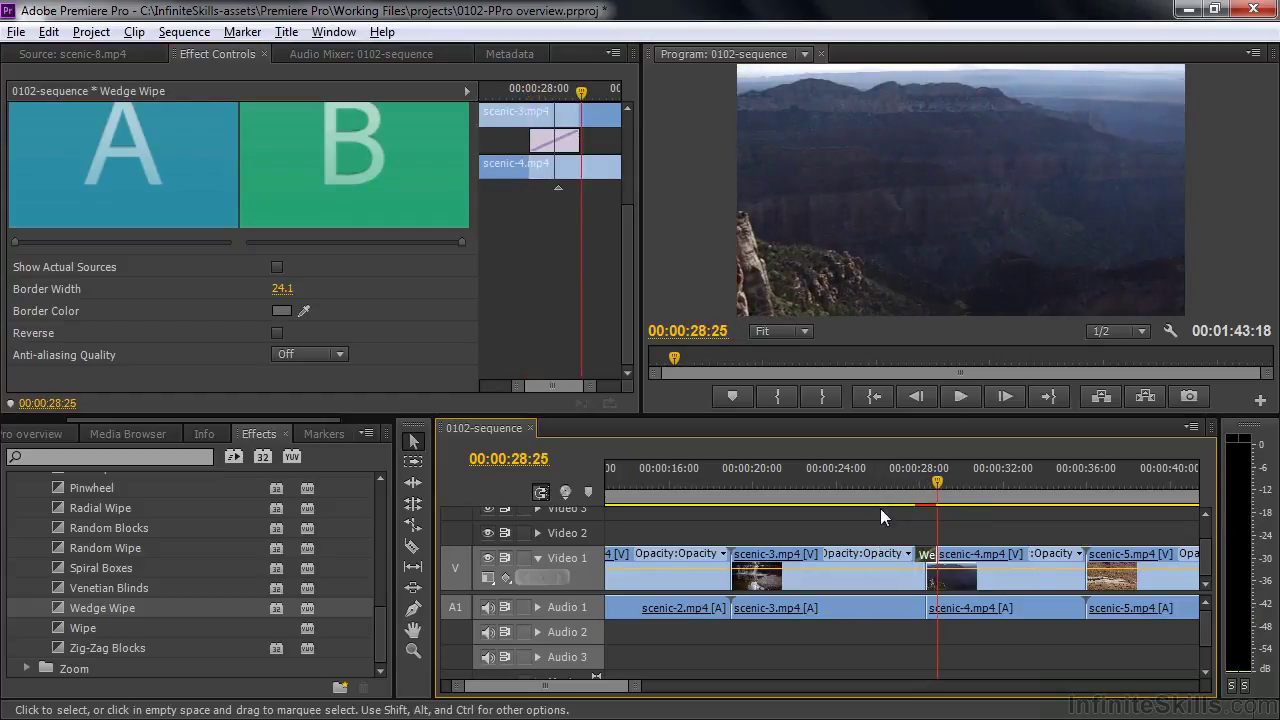
- Apply the Gaussian Blur video effect to scenic-4.mp4
scroll(557, 688, "down", 3)
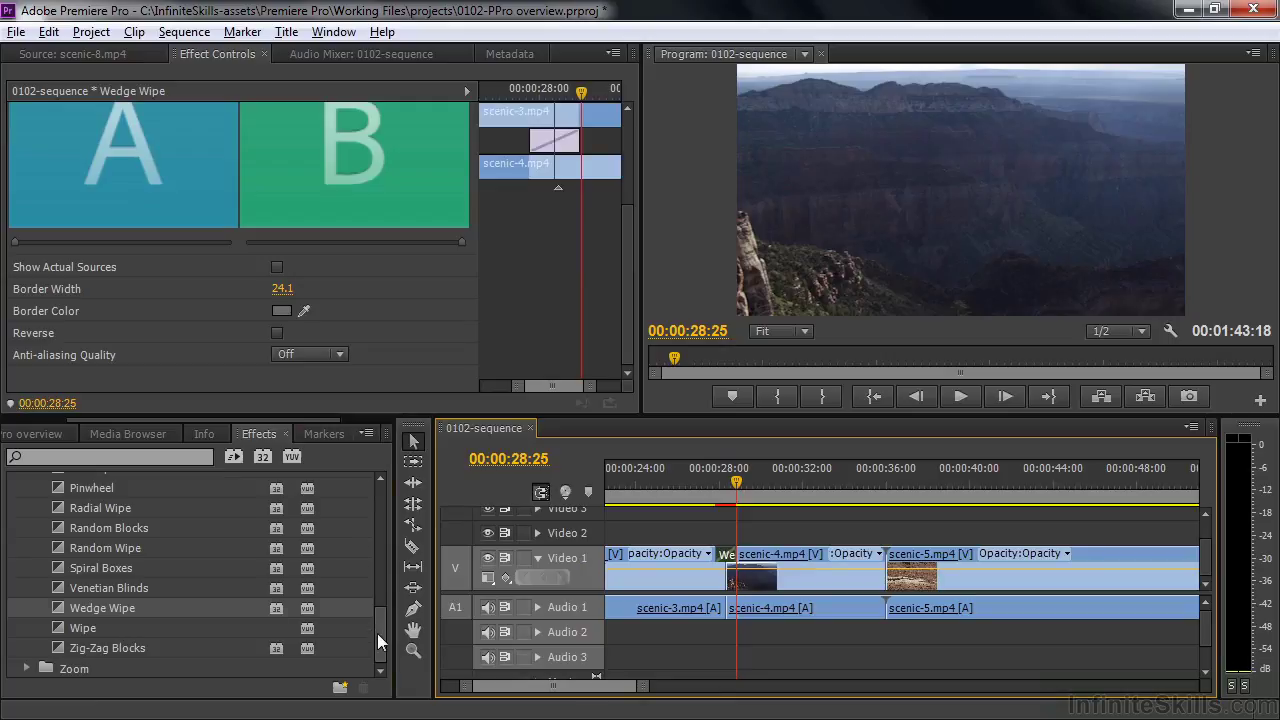
left_click_drag(377, 632, 378, 510)
left_click(16, 563)
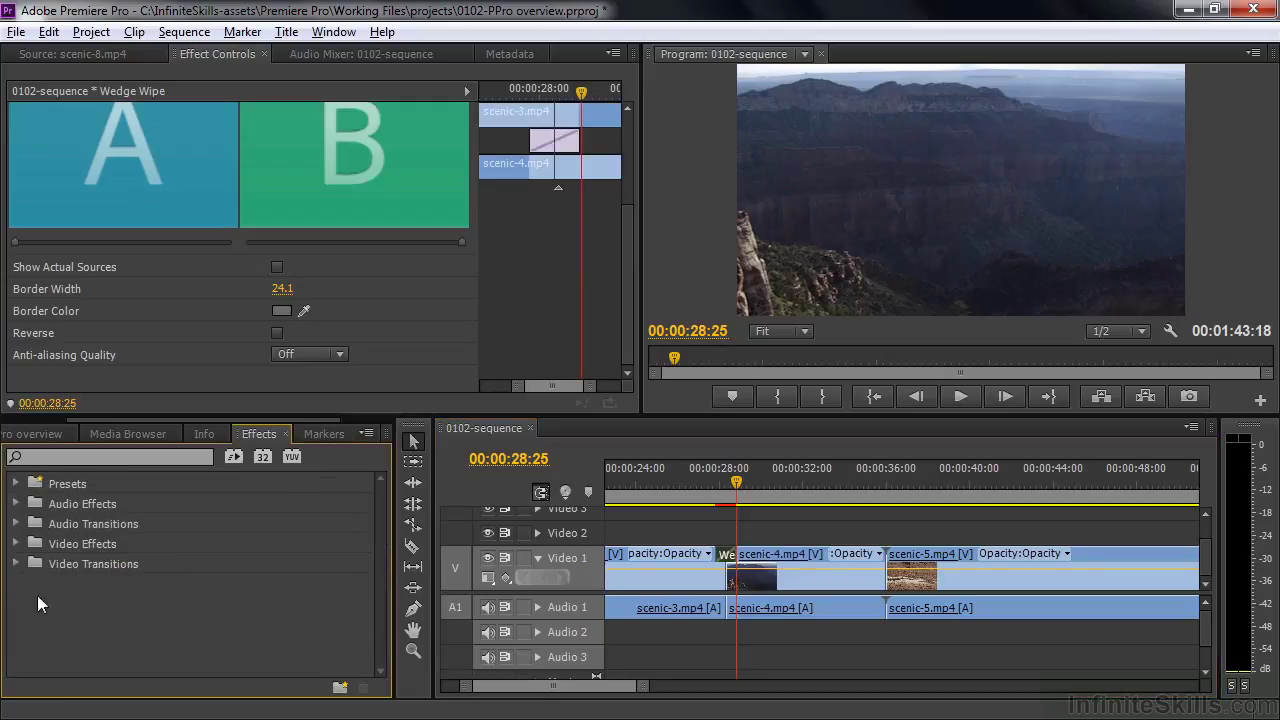
left_click(16, 544)
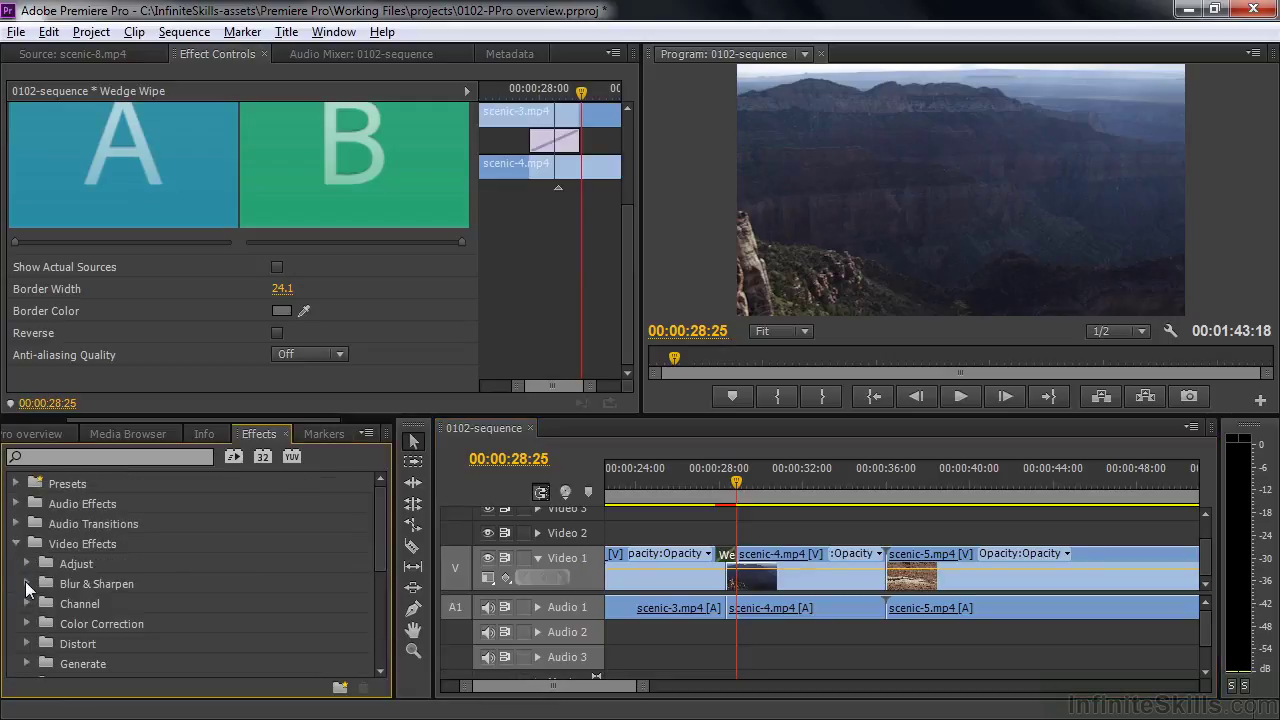
left_click(26, 583)
left_click_drag(378, 518, 368, 557)
left_click_drag(56, 600, 797, 571)
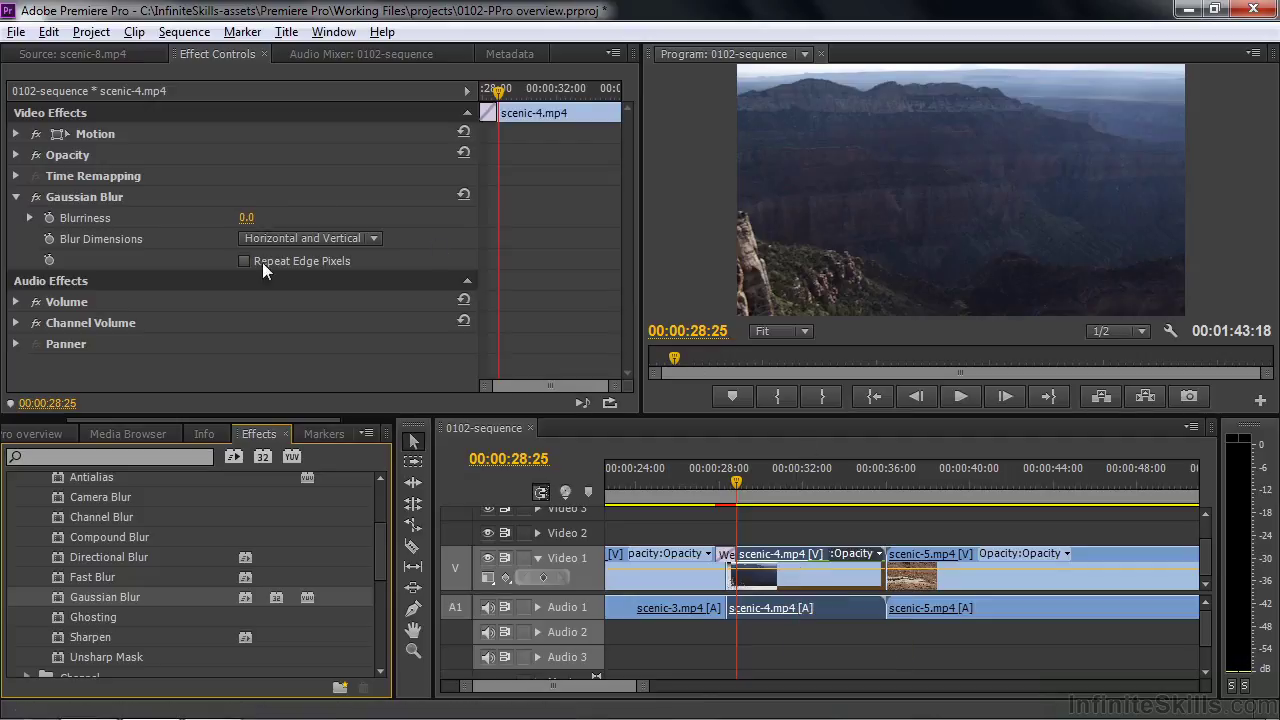
- Set the Gaussian Blur's blurriness on scenic-4.mp4 to 51.0 and enable Repeat Edge Pixels
left_click(245, 218)
type("27")
key("Return")
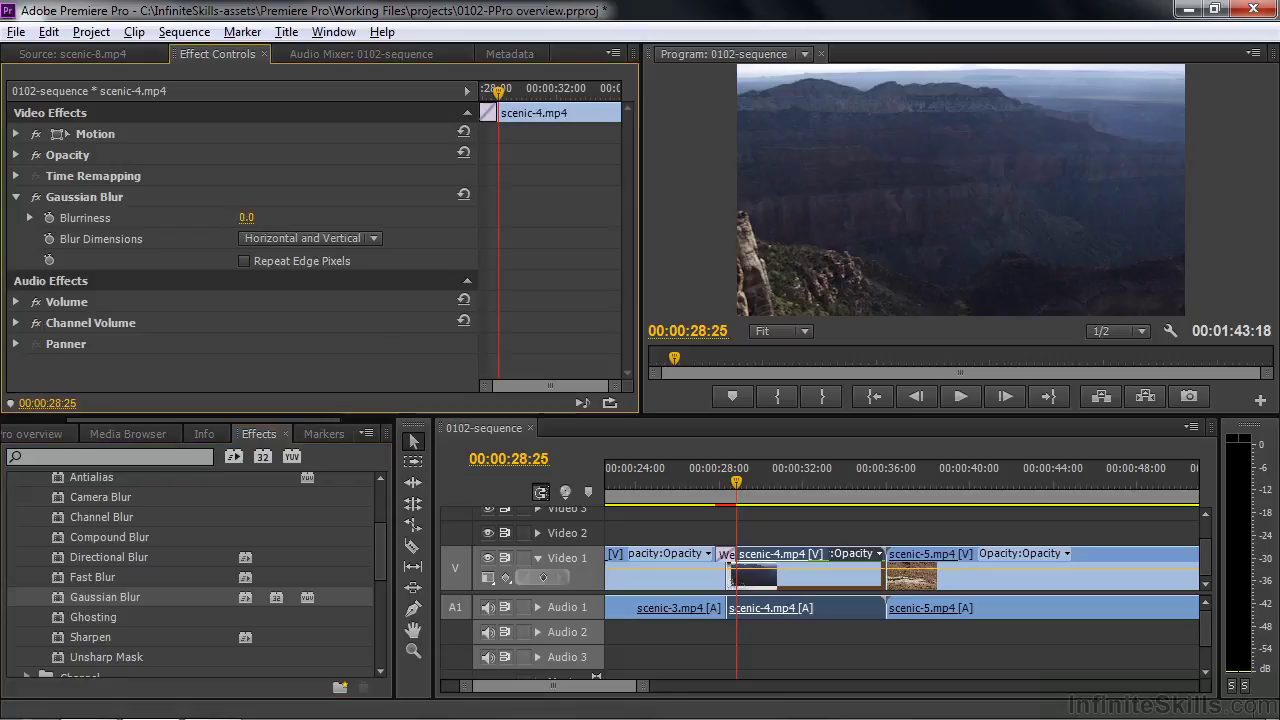
left_click_drag(250, 218, 257, 226)
left_click(245, 262)
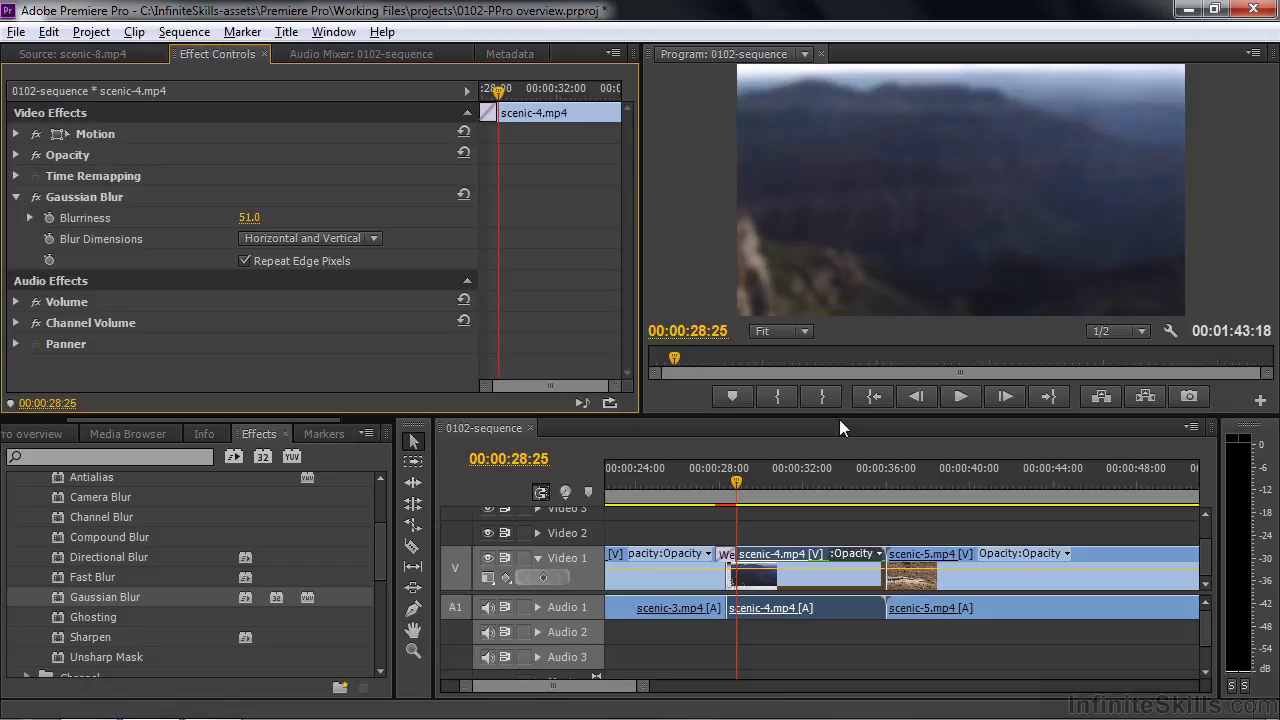
- Keyframe the blurriness on scenic-4.mp4 from 51.0 at 00:00:28:09 to 0.0 at 00:00:30:02, and play back the animation
key("Up")
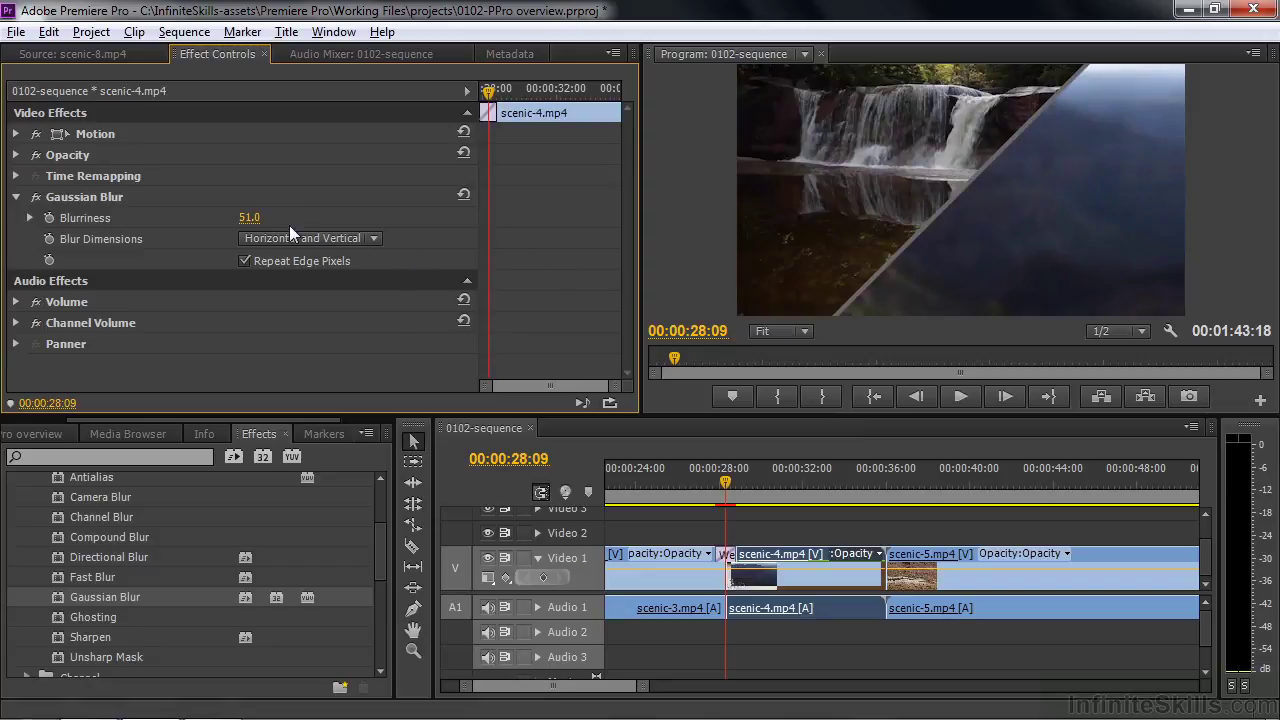
left_click(49, 217)
left_click_drag(488, 92, 520, 110)
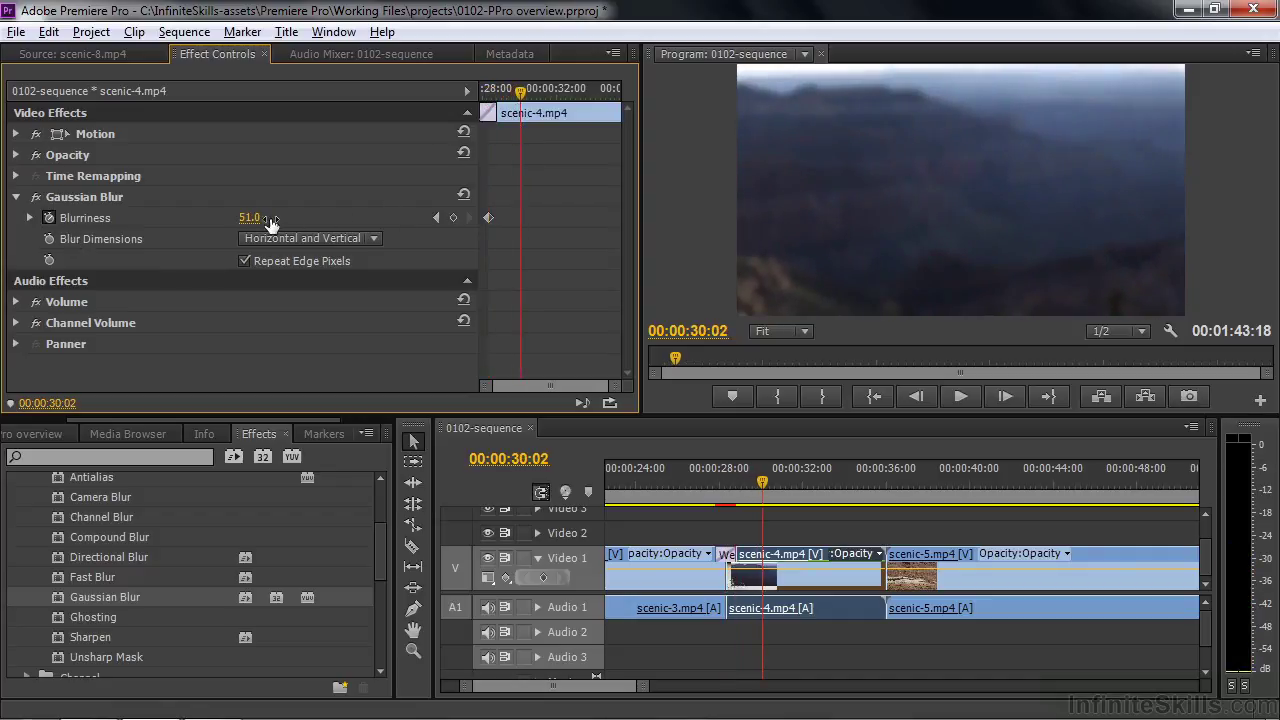
left_click_drag(258, 222, 205, 222)
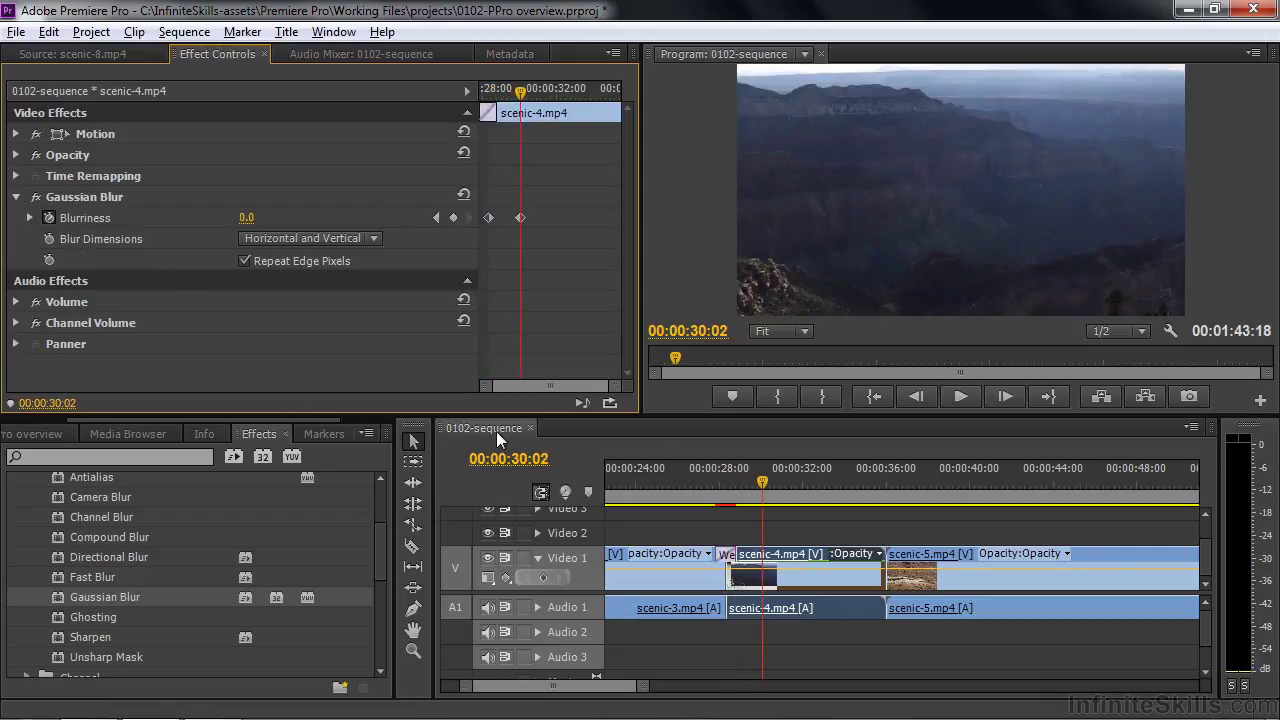
left_click_drag(757, 497, 716, 498)
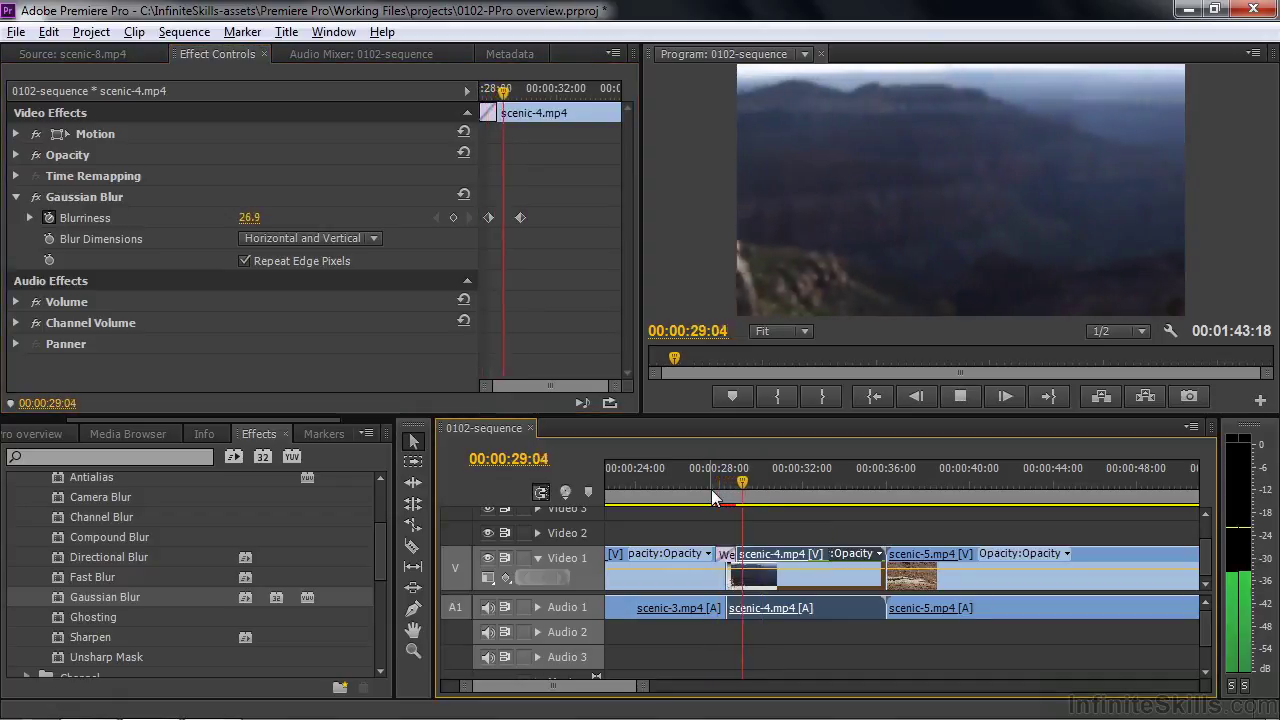
- Apply the Fast Color Corrector from the Color Correction video effects to scenic-4.mp4
key("space")
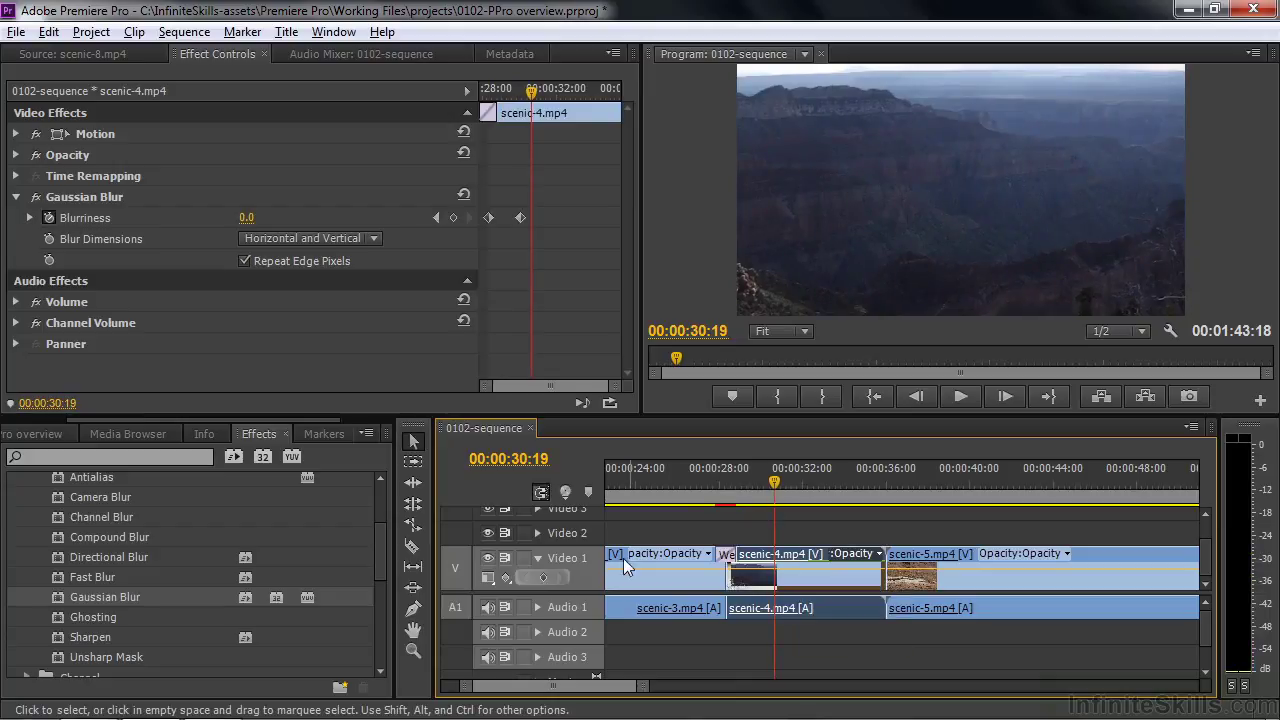
left_click_drag(383, 550, 384, 597)
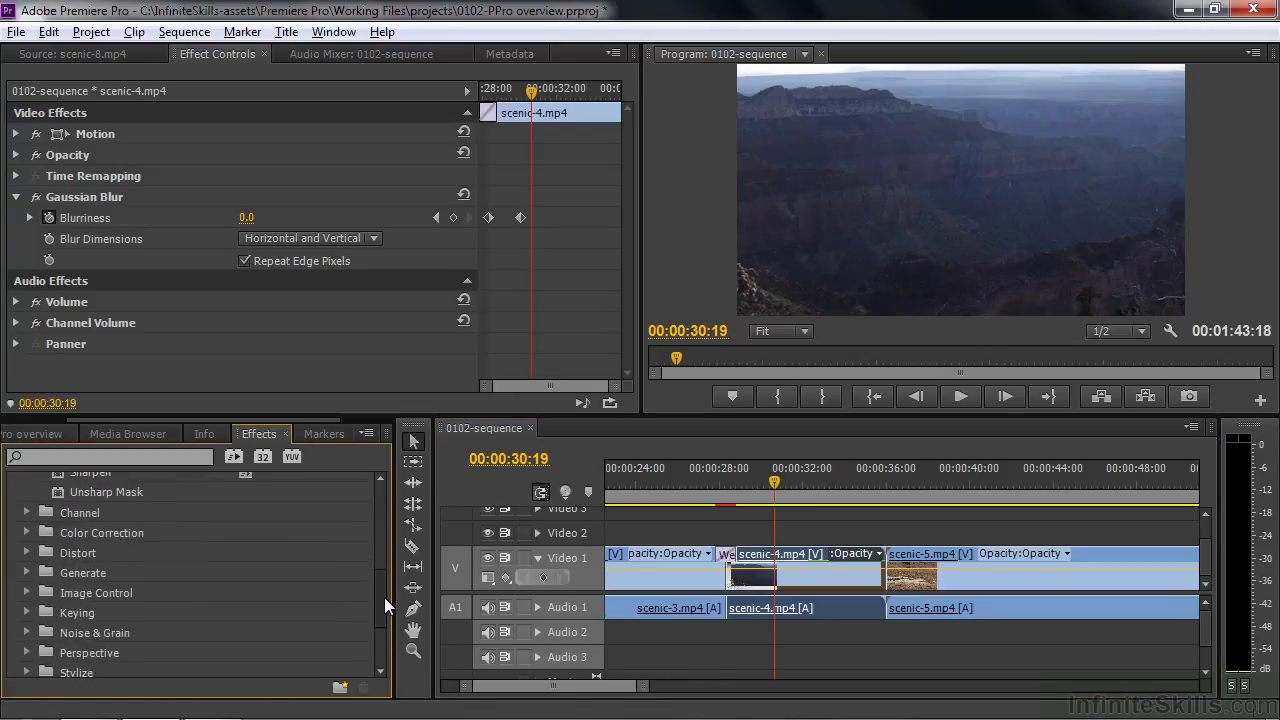
left_click(27, 526)
left_click_drag(378, 552, 380, 588)
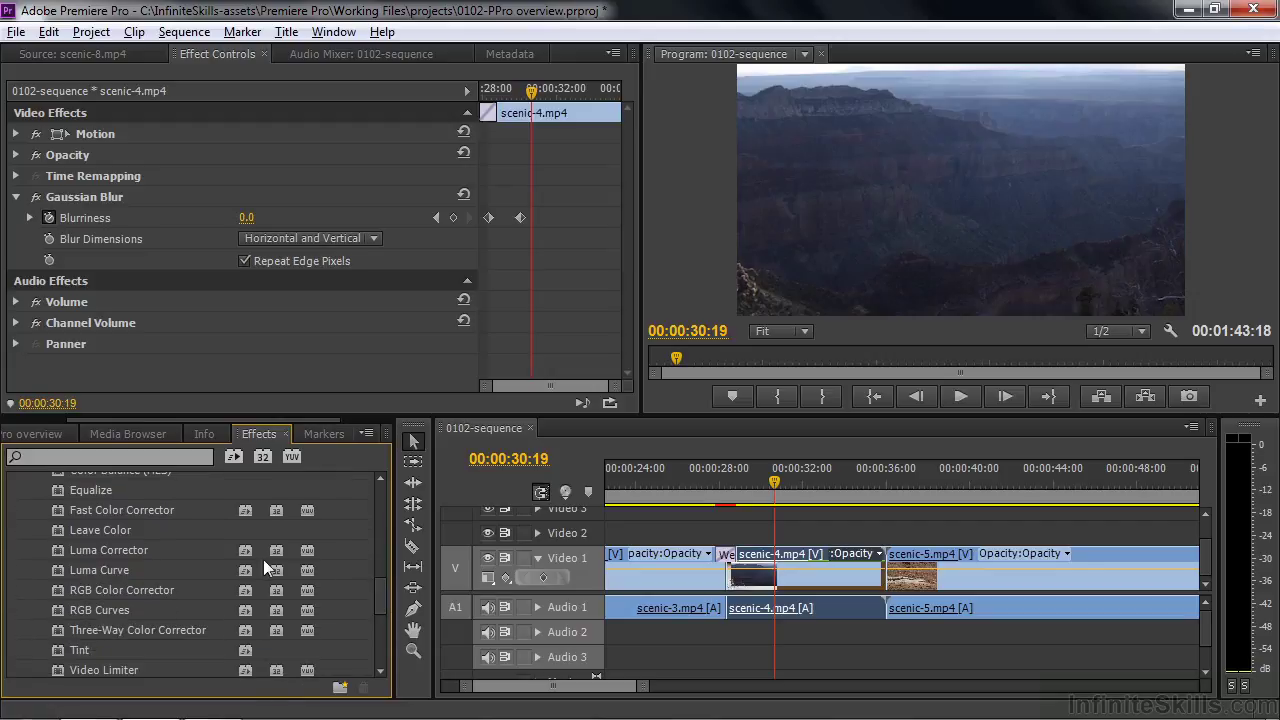
left_click_drag(59, 510, 750, 572)
- Shift the Fast Color Corrector's balance angle on scenic-4.mp4 to -124.1° and set its input levels to 9.5, 0.9 and 244.3
left_click_drag(631, 167, 626, 221)
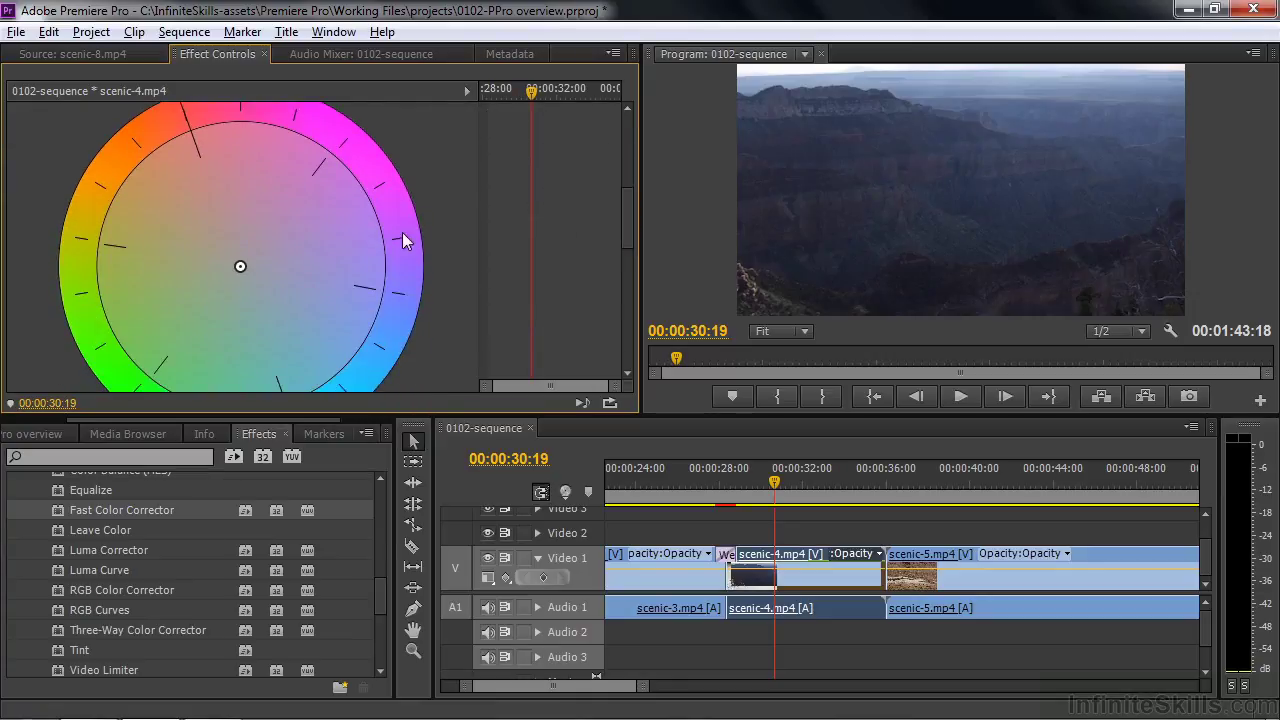
left_click_drag(240, 267, 219, 236)
left_click_drag(627, 212, 628, 292)
left_click_drag(42, 304, 57, 304)
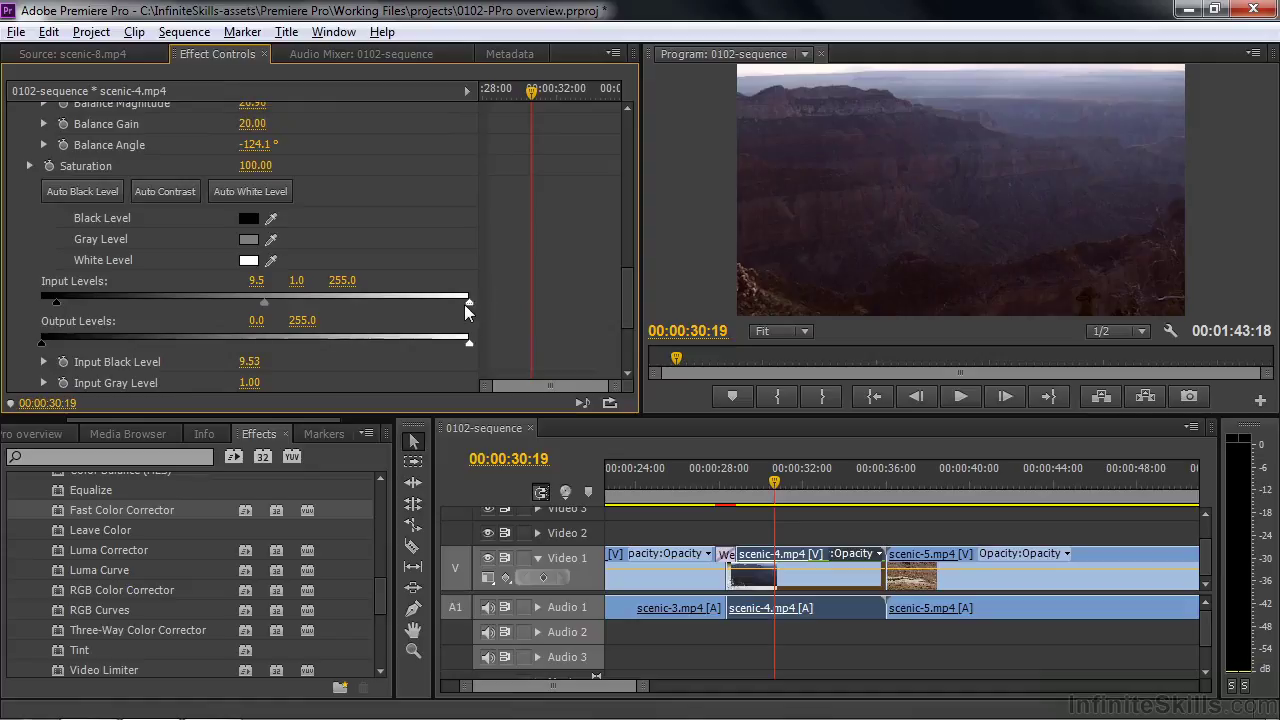
left_click_drag(468, 302, 451, 304)
left_click_drag(255, 305, 250, 305)
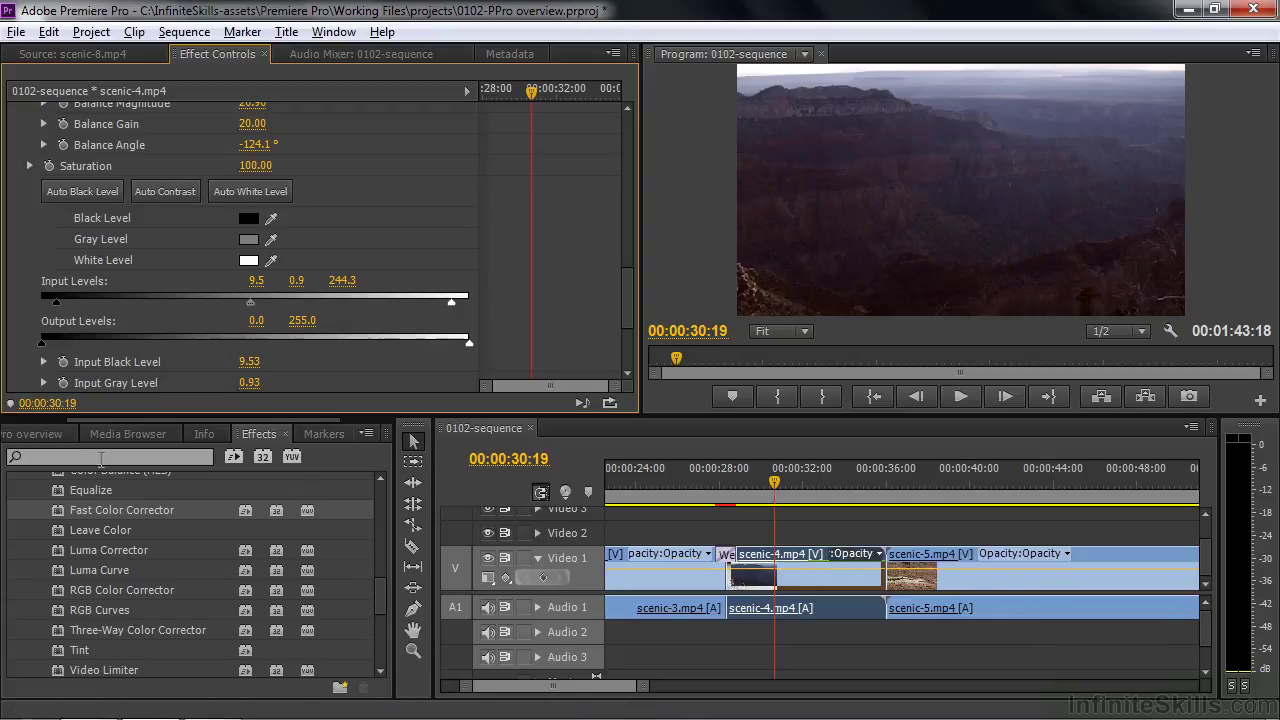
- Place scenic-music.wav on Audio 2, starting at the beginning of the sequence
left_click_drag(99, 422, 37, 423)
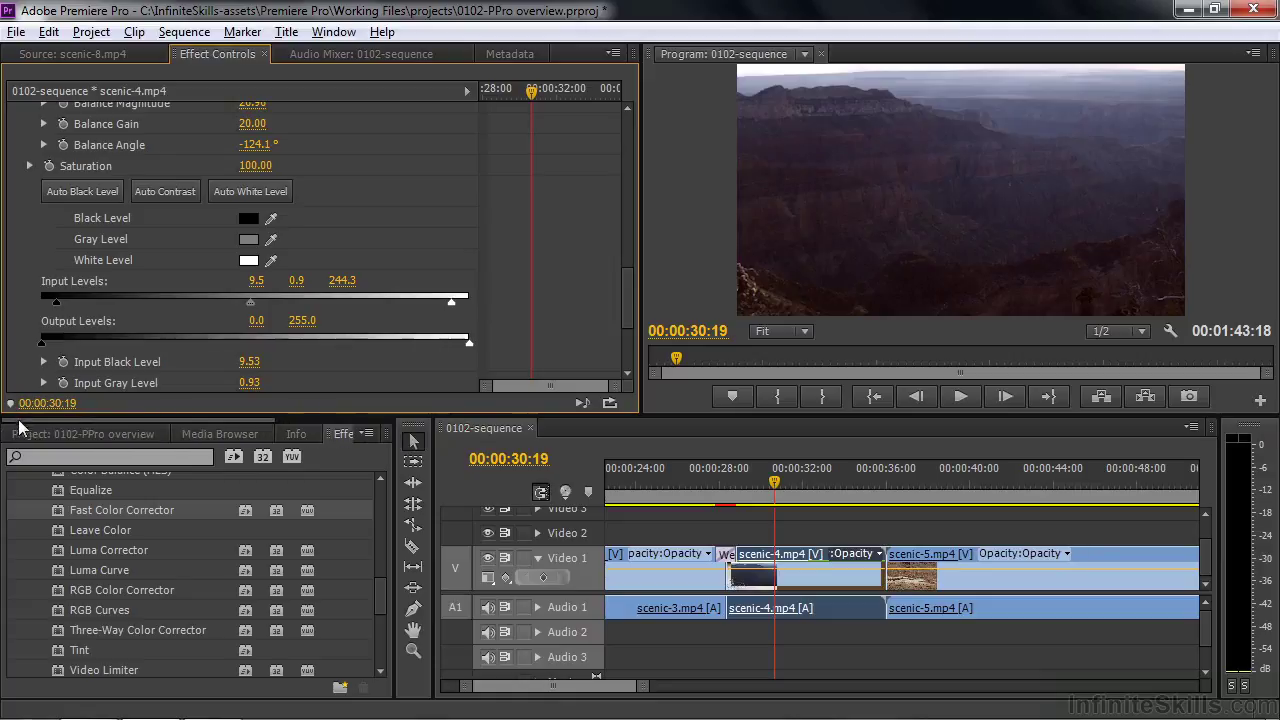
left_click(35, 437)
left_click_drag(48, 595, 660, 640)
left_click_drag(592, 688, 557, 686)
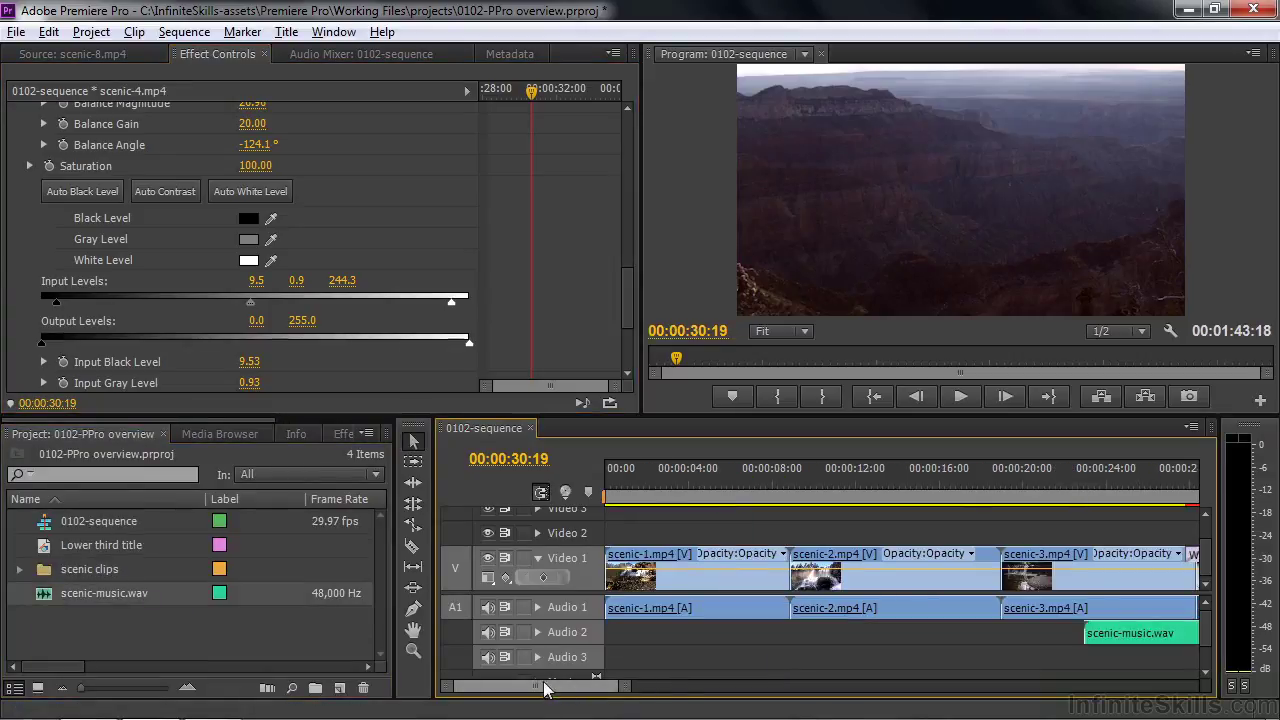
left_click_drag(1178, 636, 688, 633)
- Play the first few seconds of the sequence to hear the music together with the clip audio
left_click(608, 470)
left_click(607, 467)
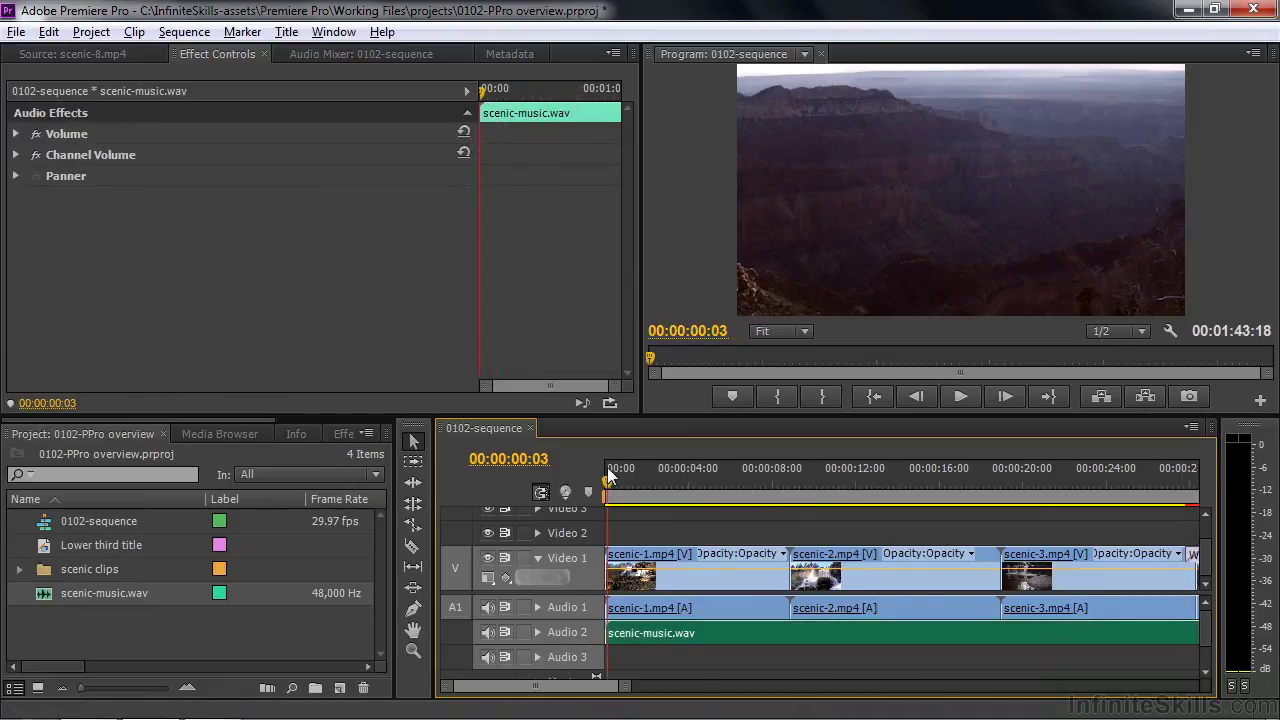
key("space")
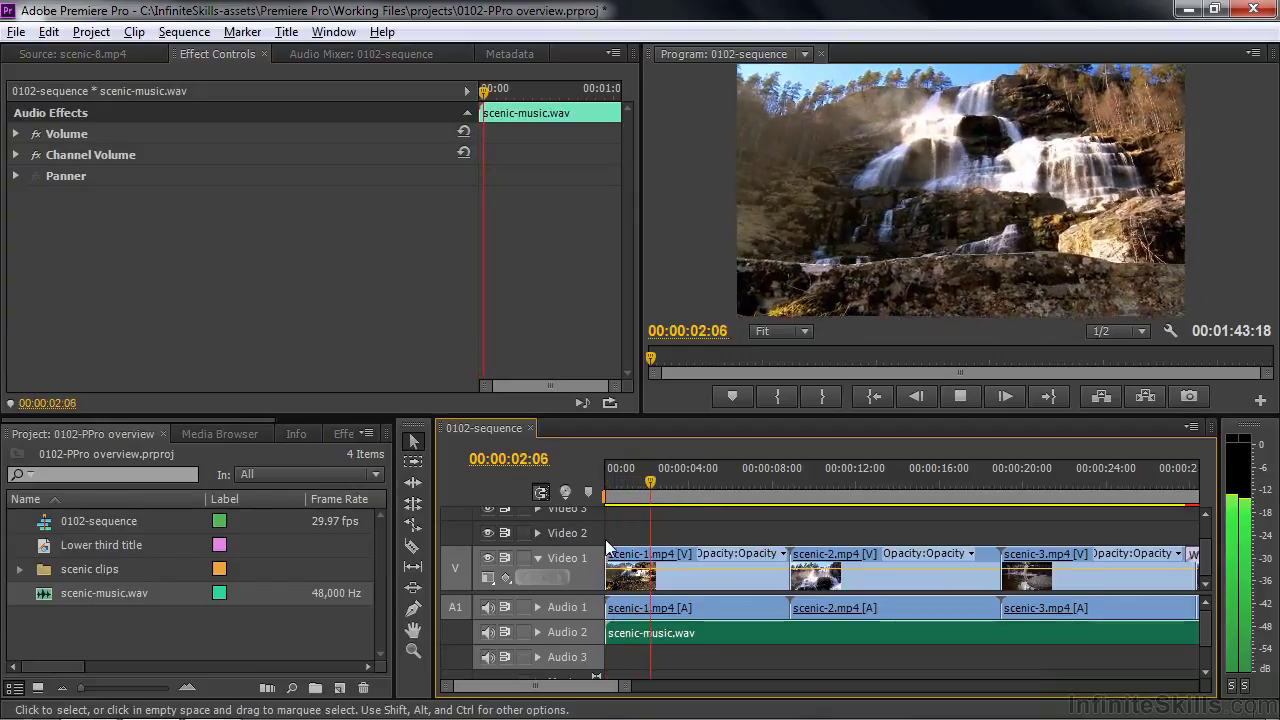
key("space")
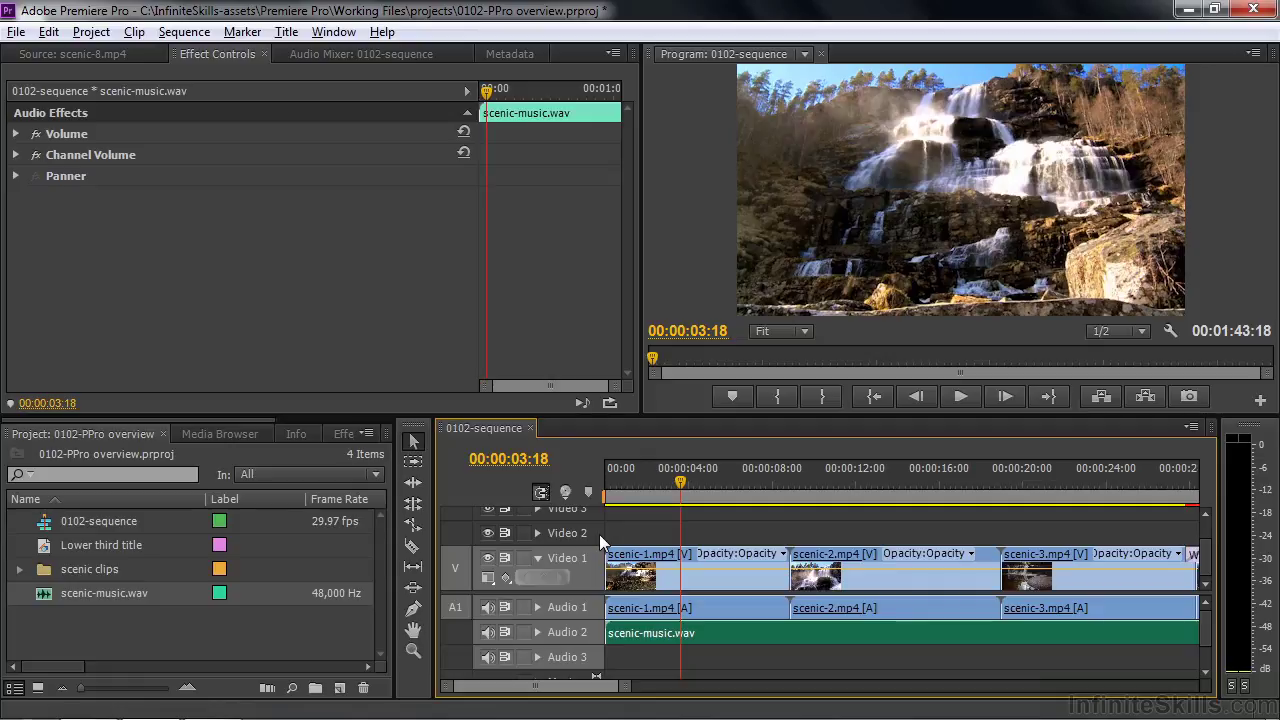
- Expand the Volume and Channel Volume settings of scenic-1.mp4 to examine its audio level controls
left_click(692, 609)
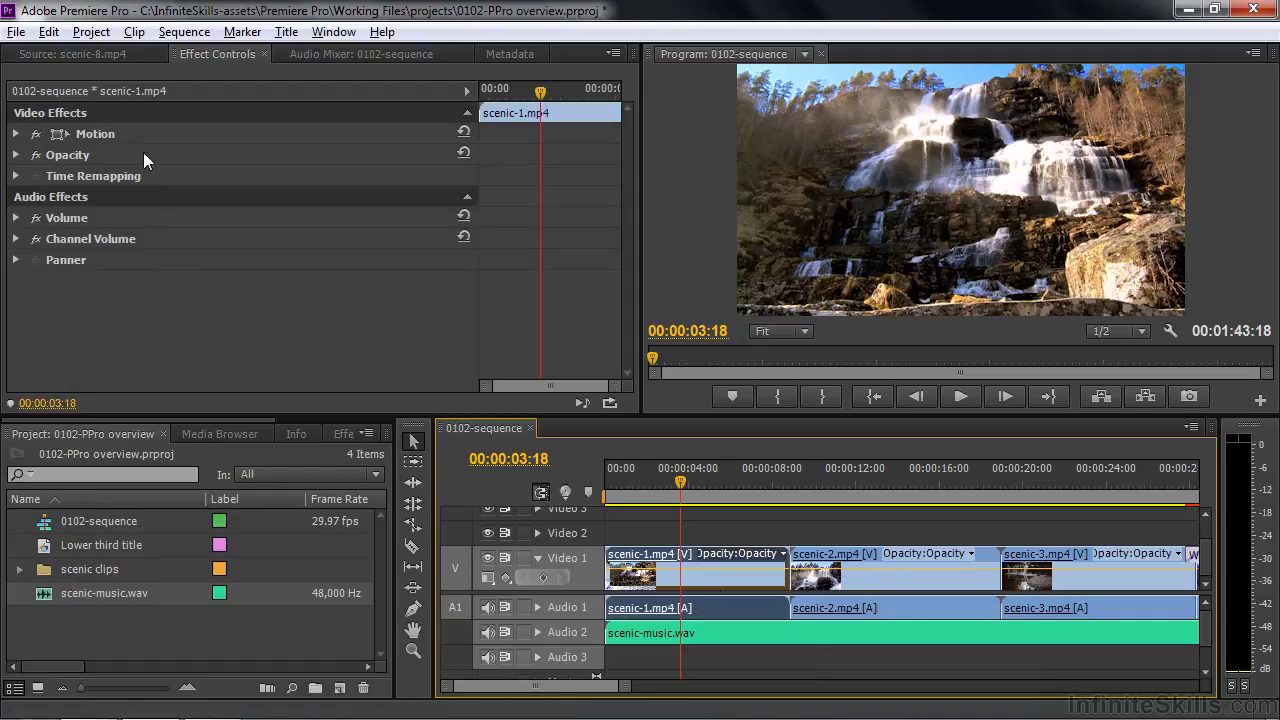
left_click(16, 218)
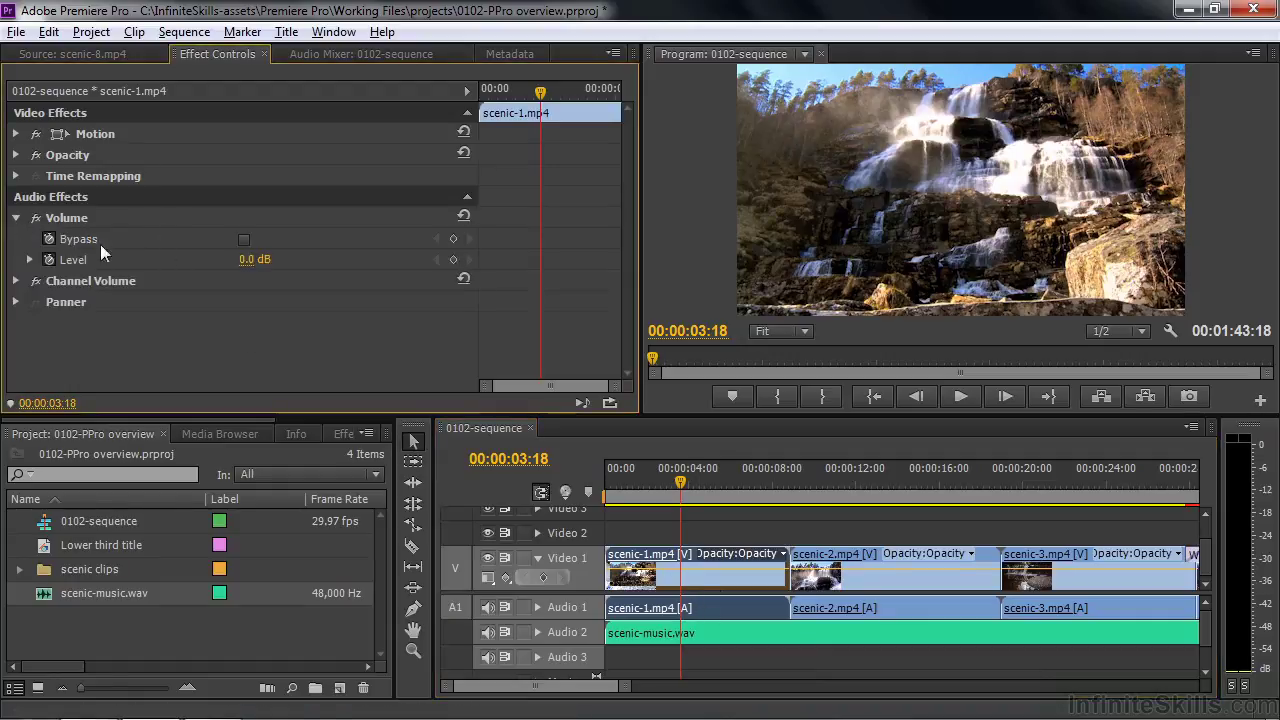
left_click(16, 281)
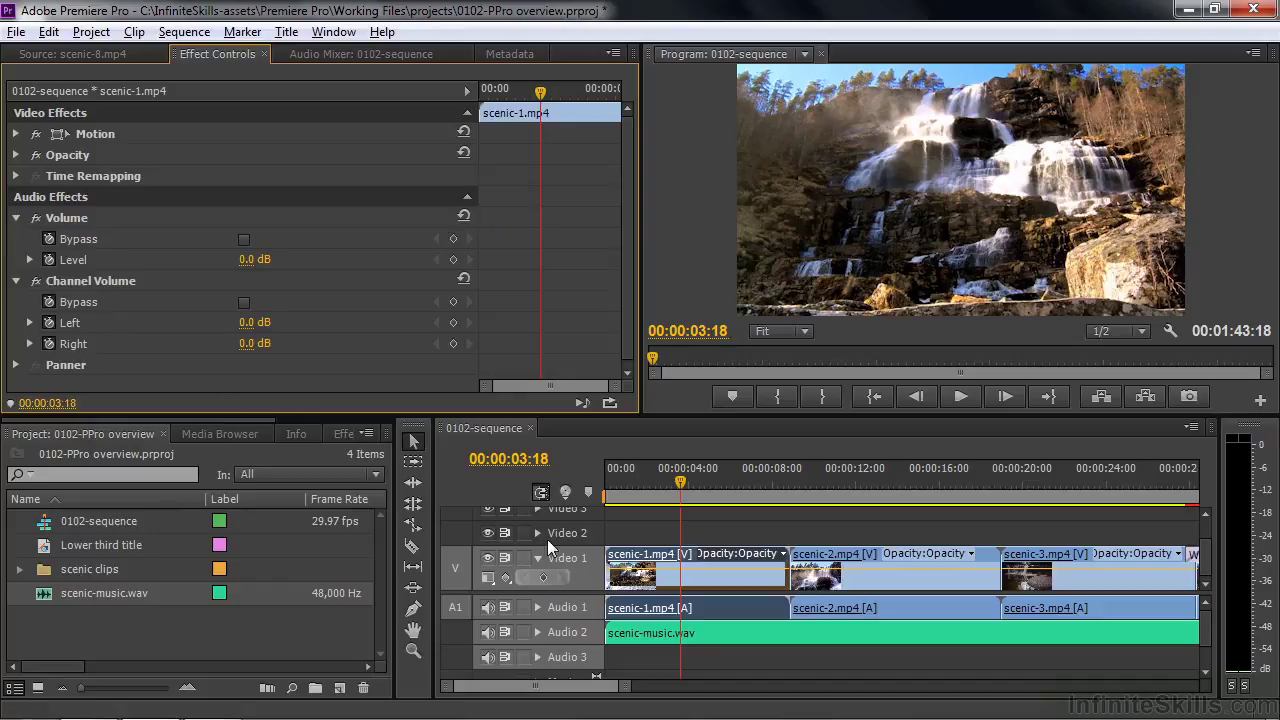
mouse_move(734, 606)
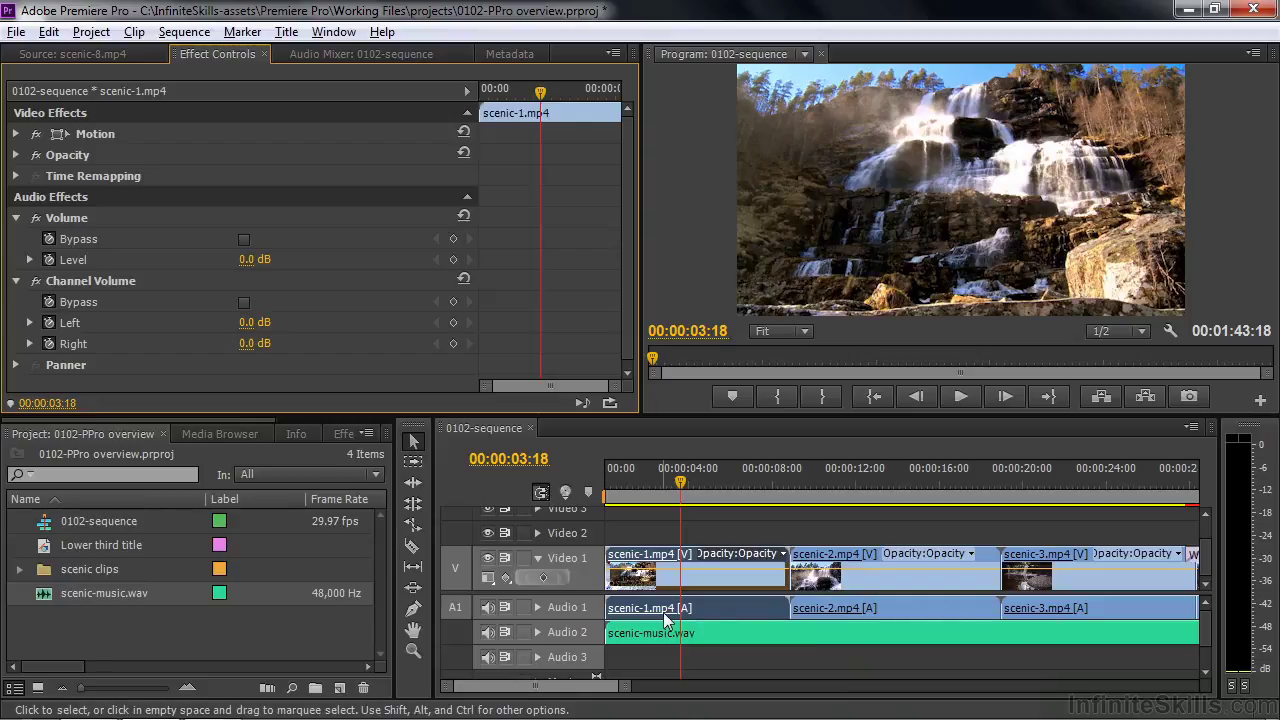
- Lower the Audio 1 track level to -20.1 dB in the Audio Mixer while playing the sequence from the start
left_click(298, 55)
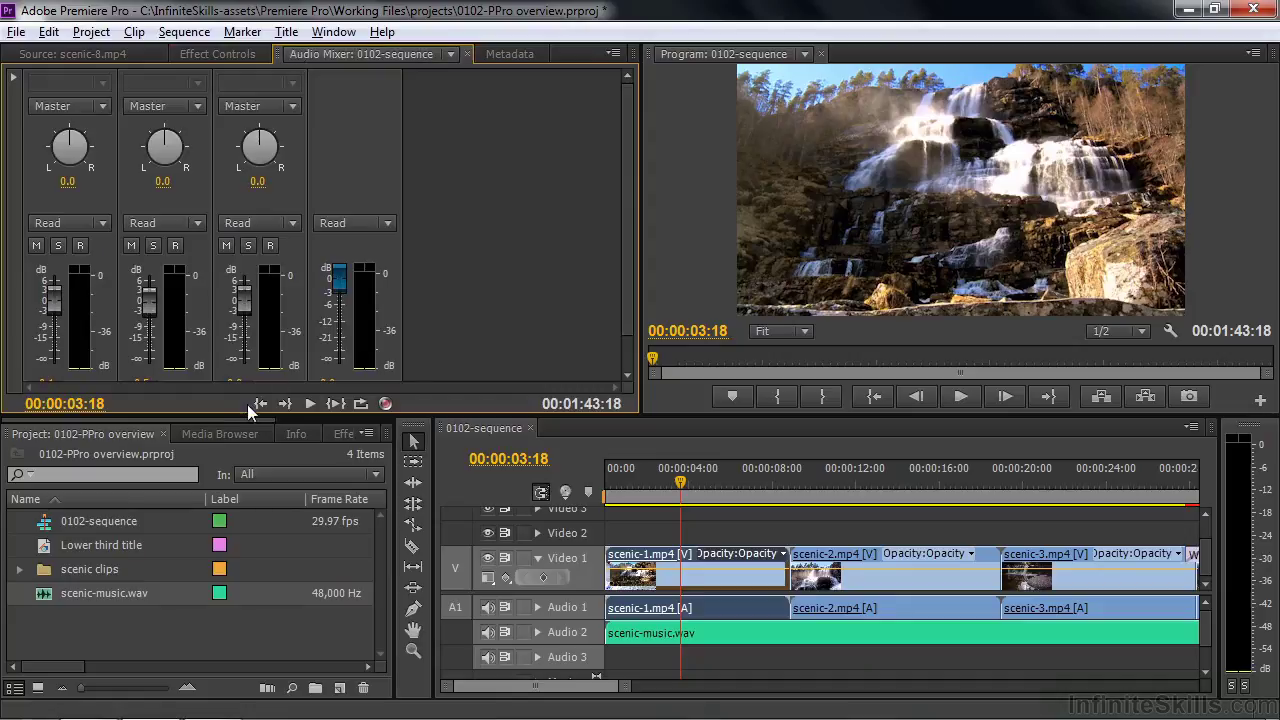
left_click_drag(231, 412, 152, 465)
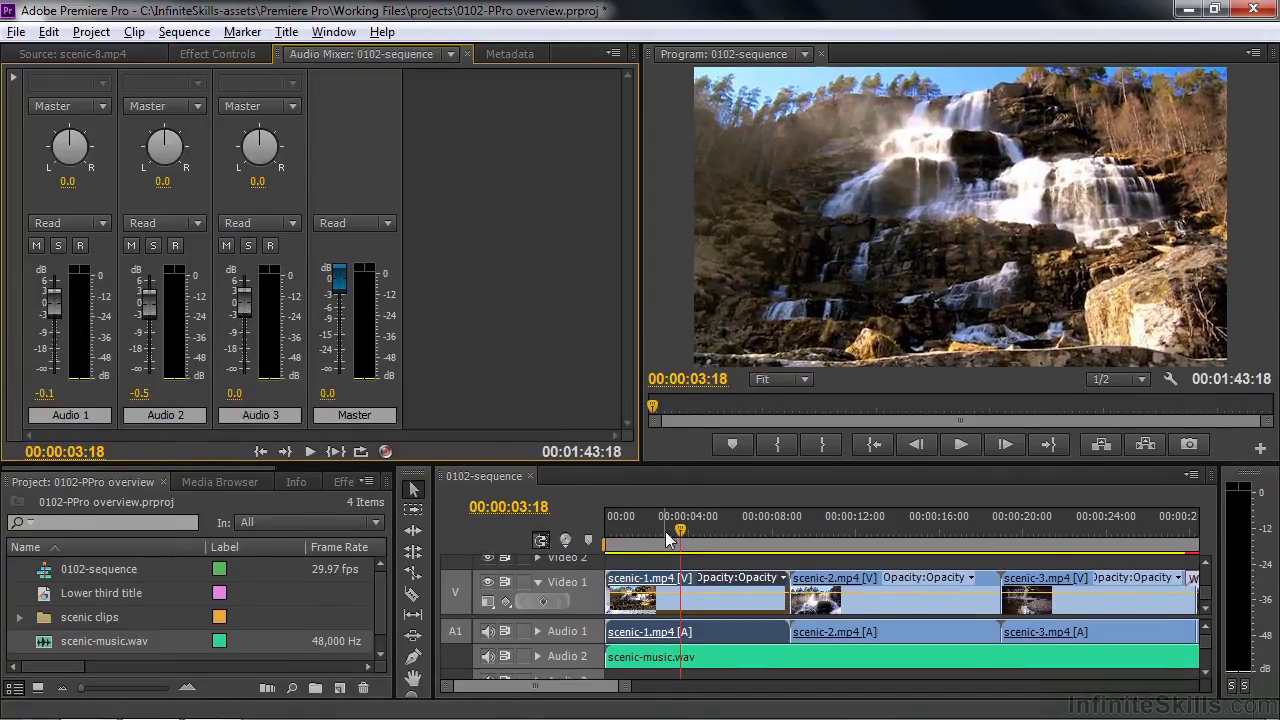
left_click_drag(684, 524, 583, 534)
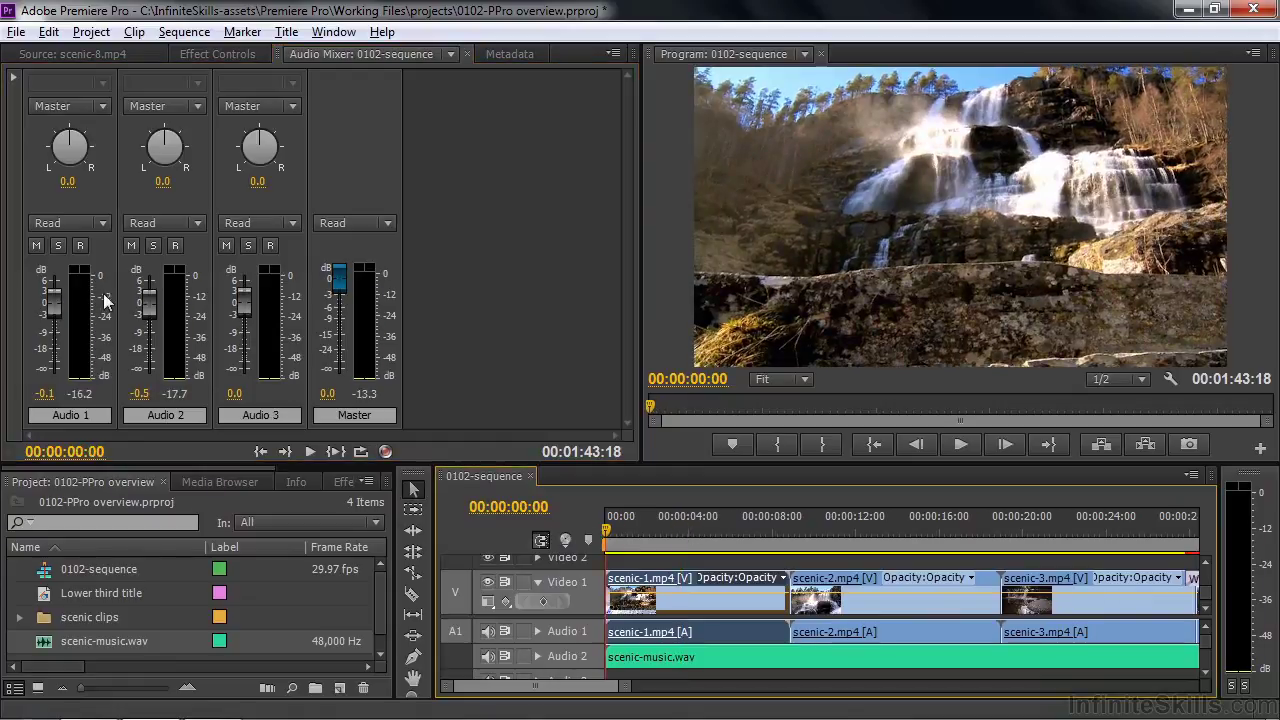
key("space")
left_click_drag(58, 302, 47, 347)
key("space")
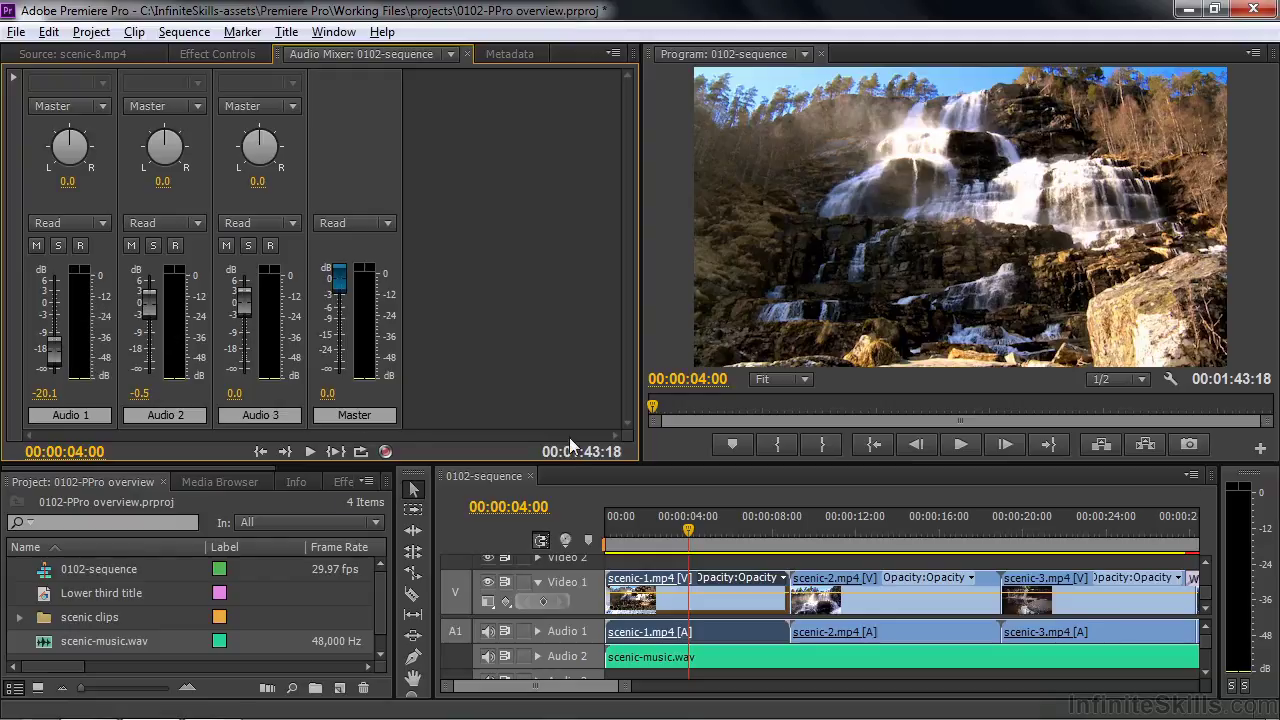
left_click_drag(566, 462, 562, 386)
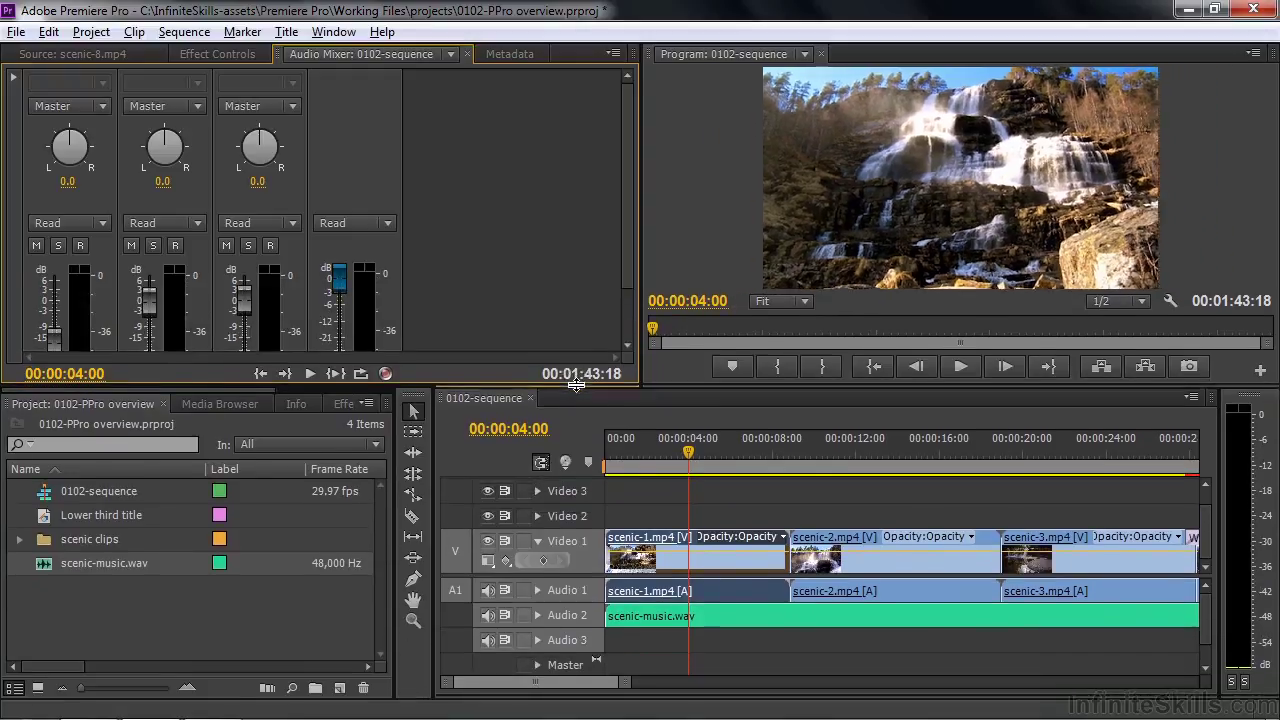
- Import timelapse-2.mp4 and place it on Video 2 directly above scenic-9.mp4
double_click(59, 607)
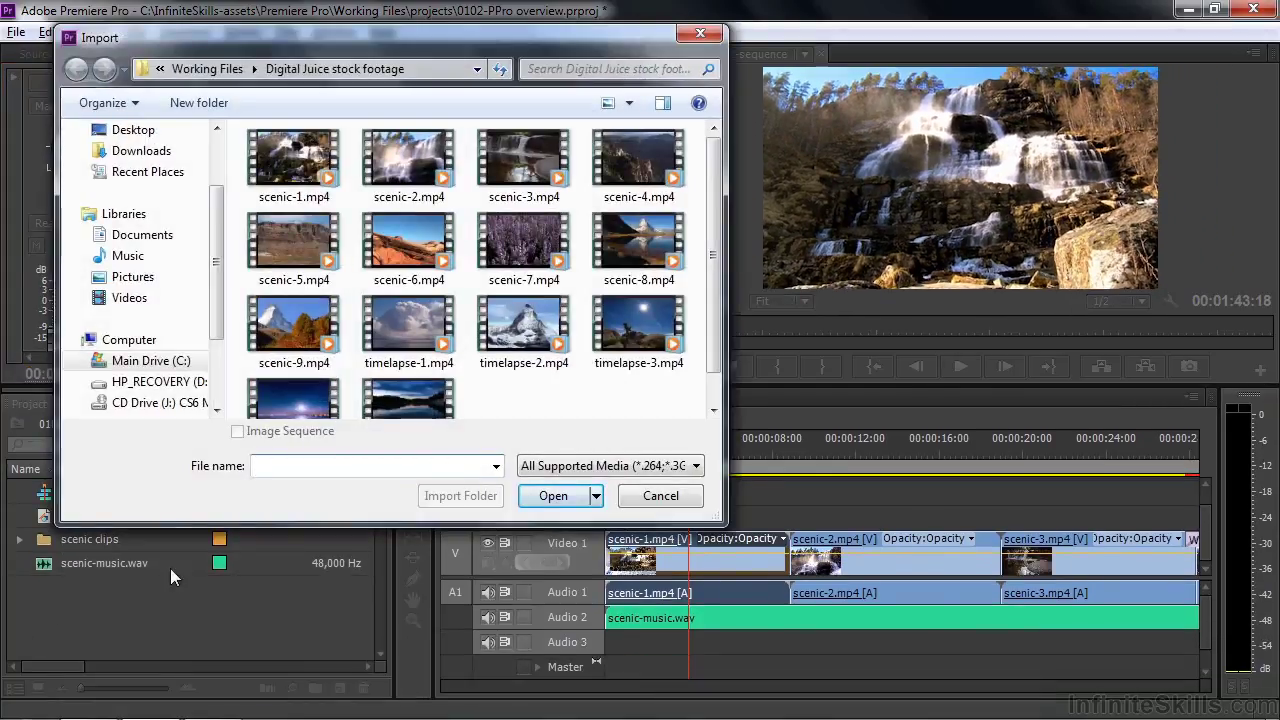
double_click(520, 335)
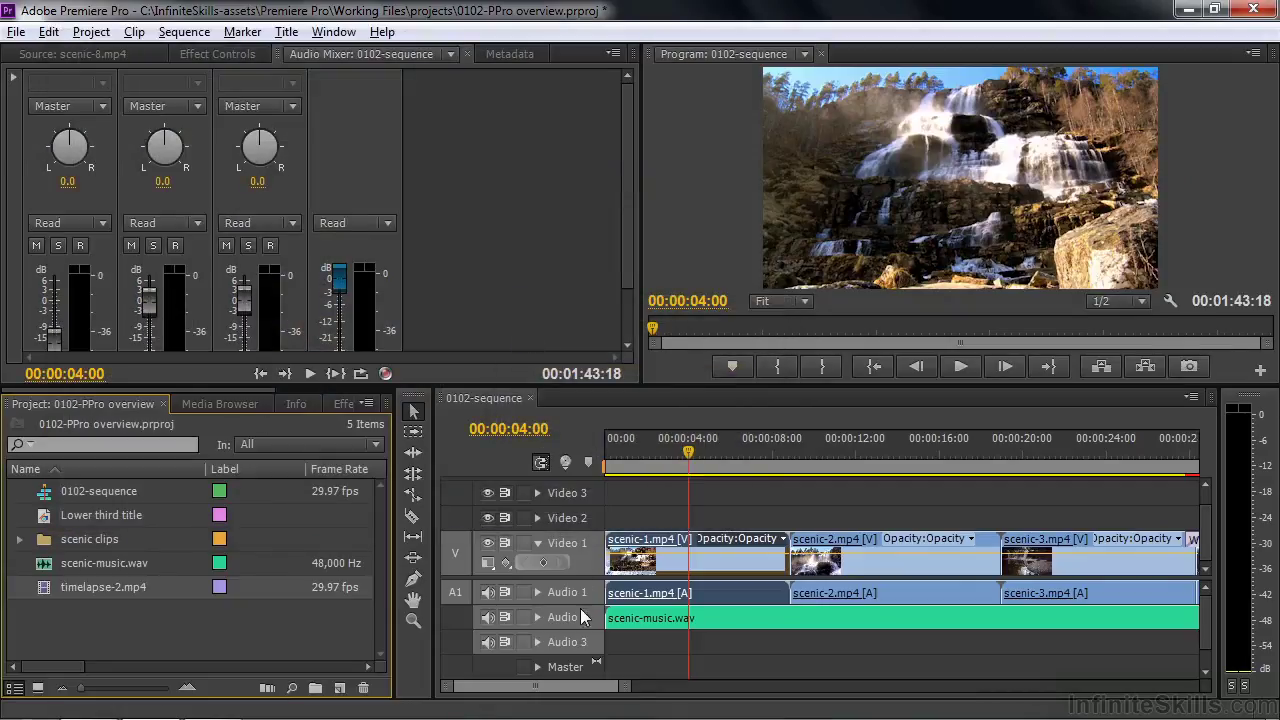
key("backslash")
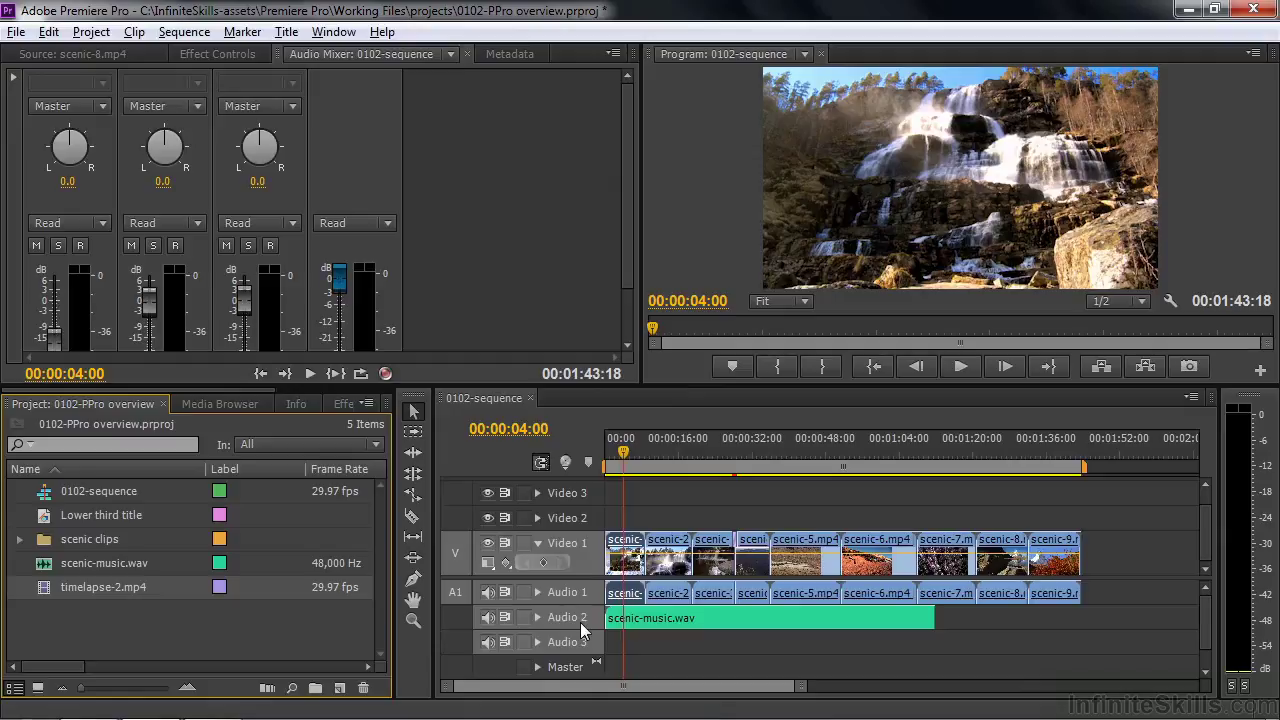
left_click(1043, 445)
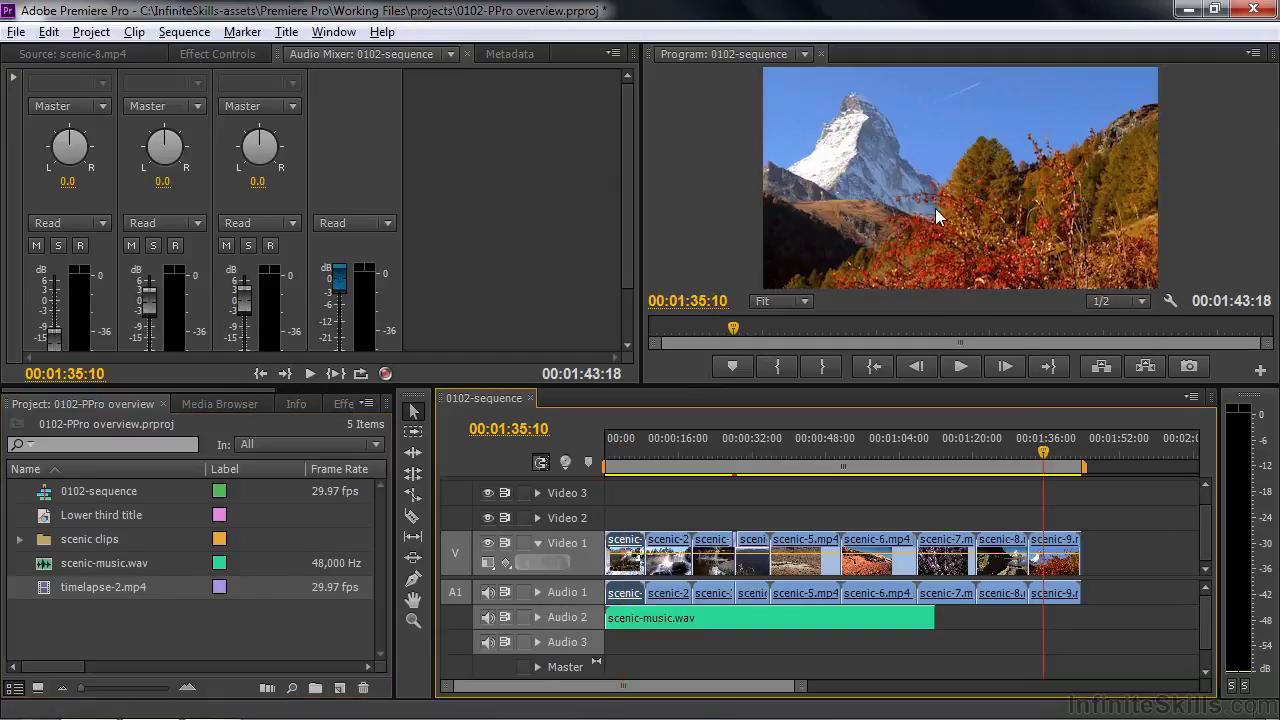
left_click_drag(37, 587, 1030, 520)
left_click(1046, 456)
left_click_drag(1046, 458, 1044, 457)
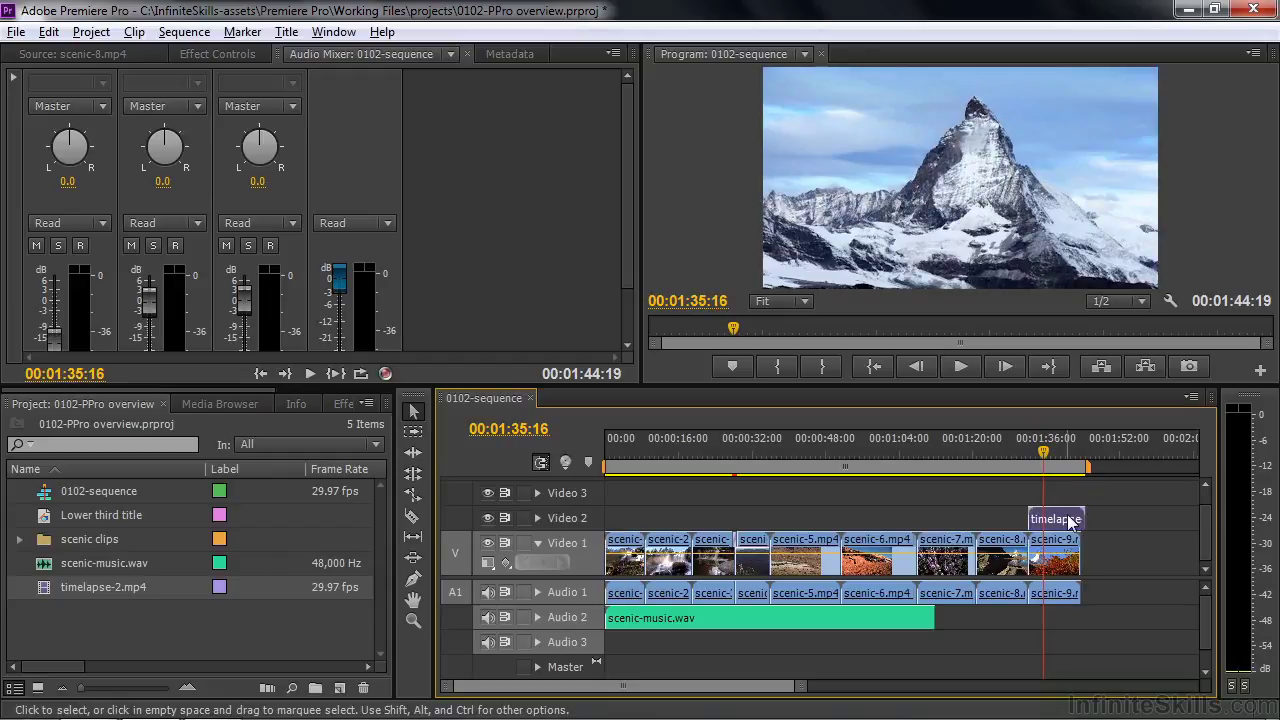
- Shrink timelapse-2.mp4 to a picture-in-picture in the lower-right part of the frame and play it back
left_click(219, 53)
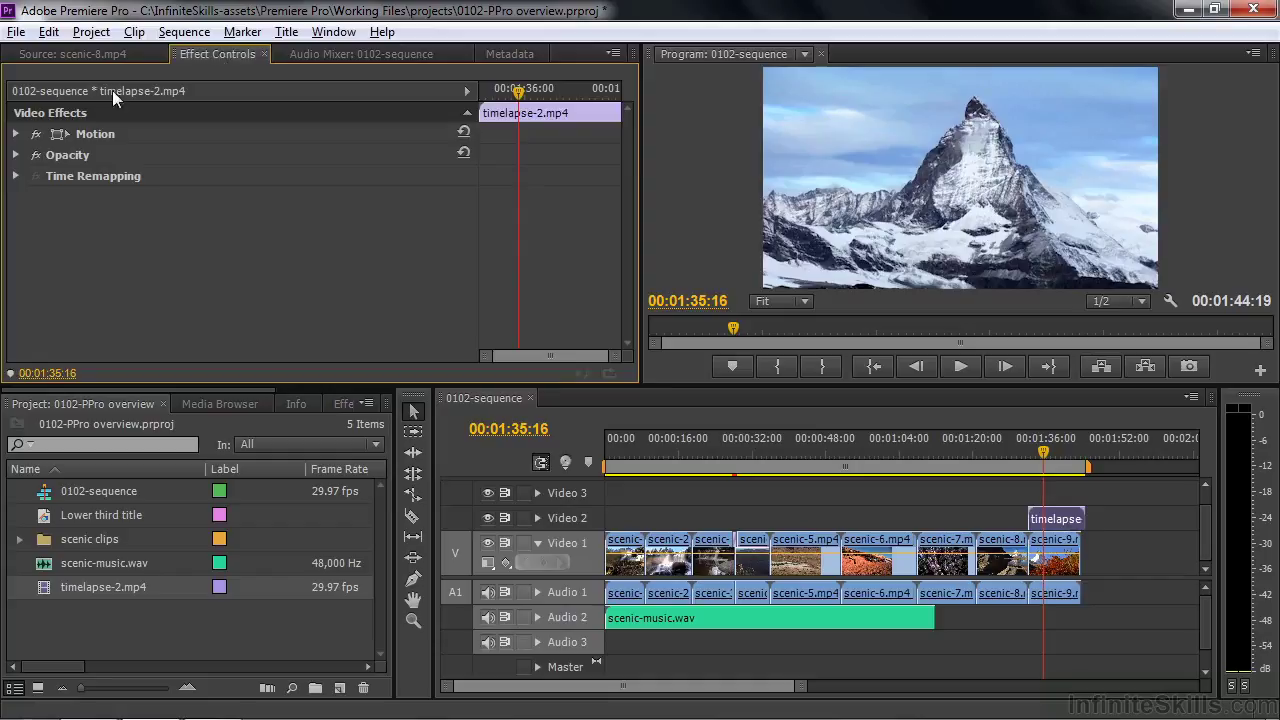
left_click(72, 133)
left_click_drag(1158, 178, 1103, 221)
key("j")
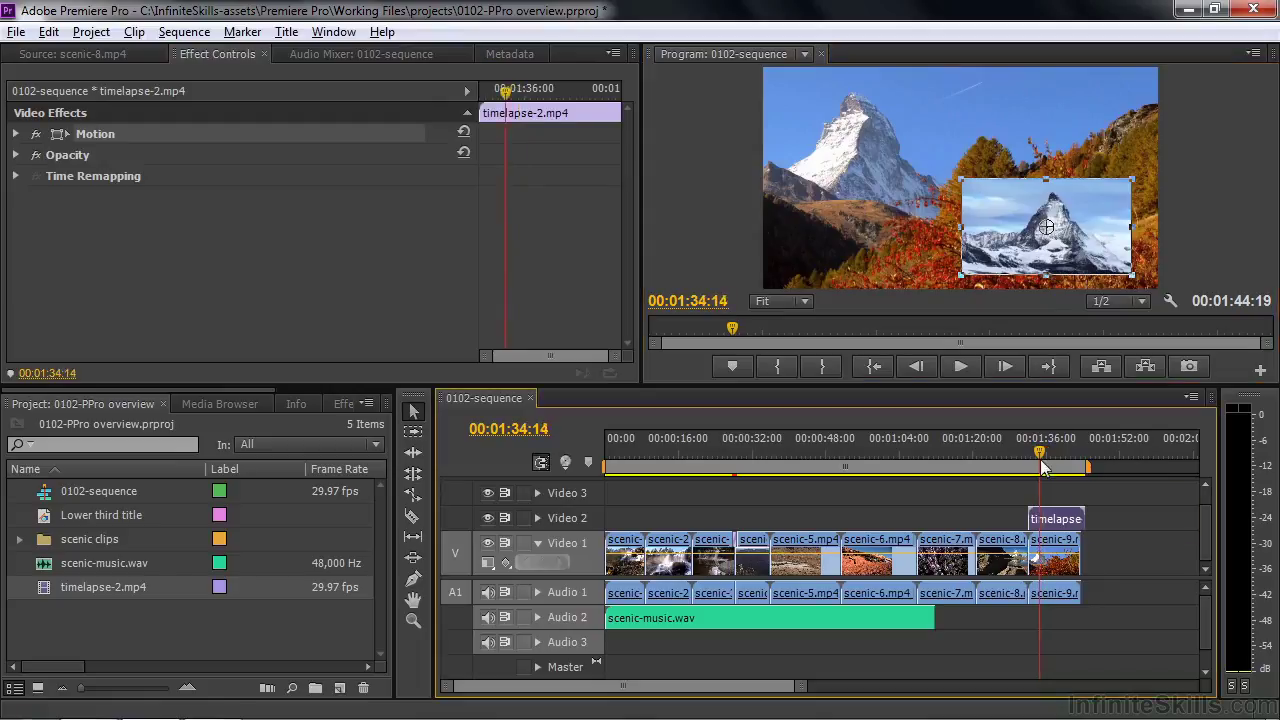
key("l")
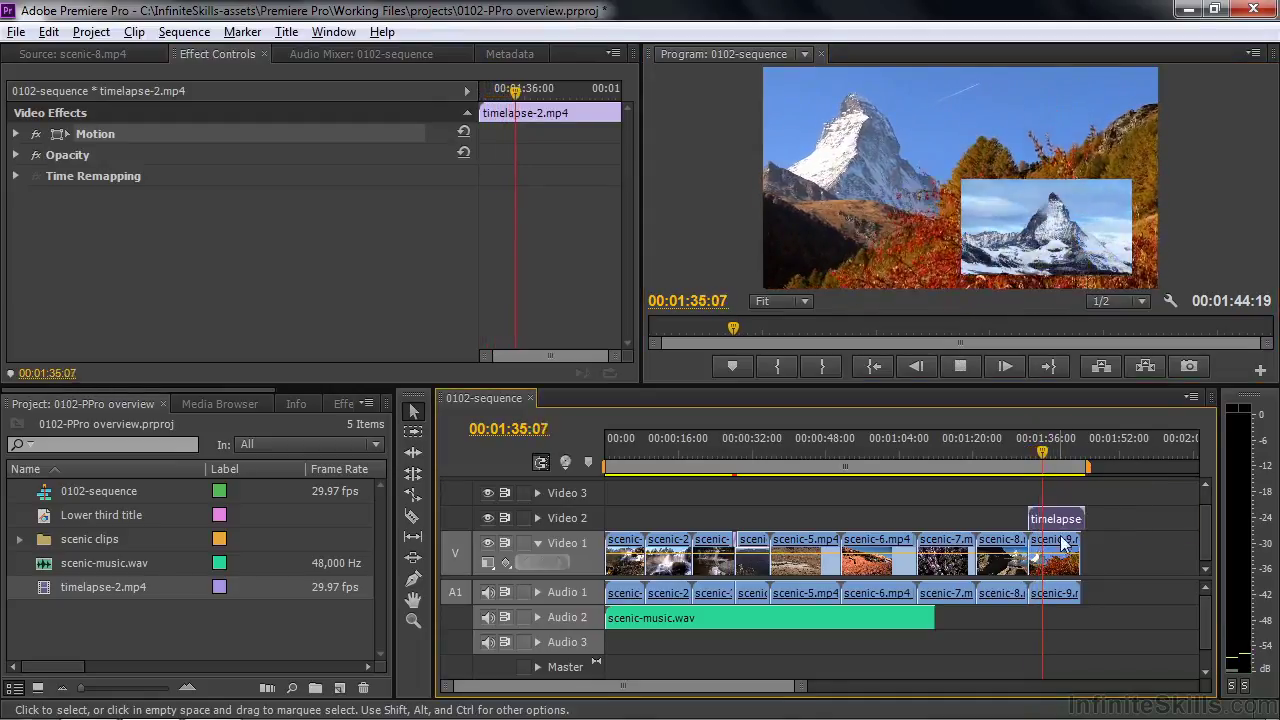
key("k")
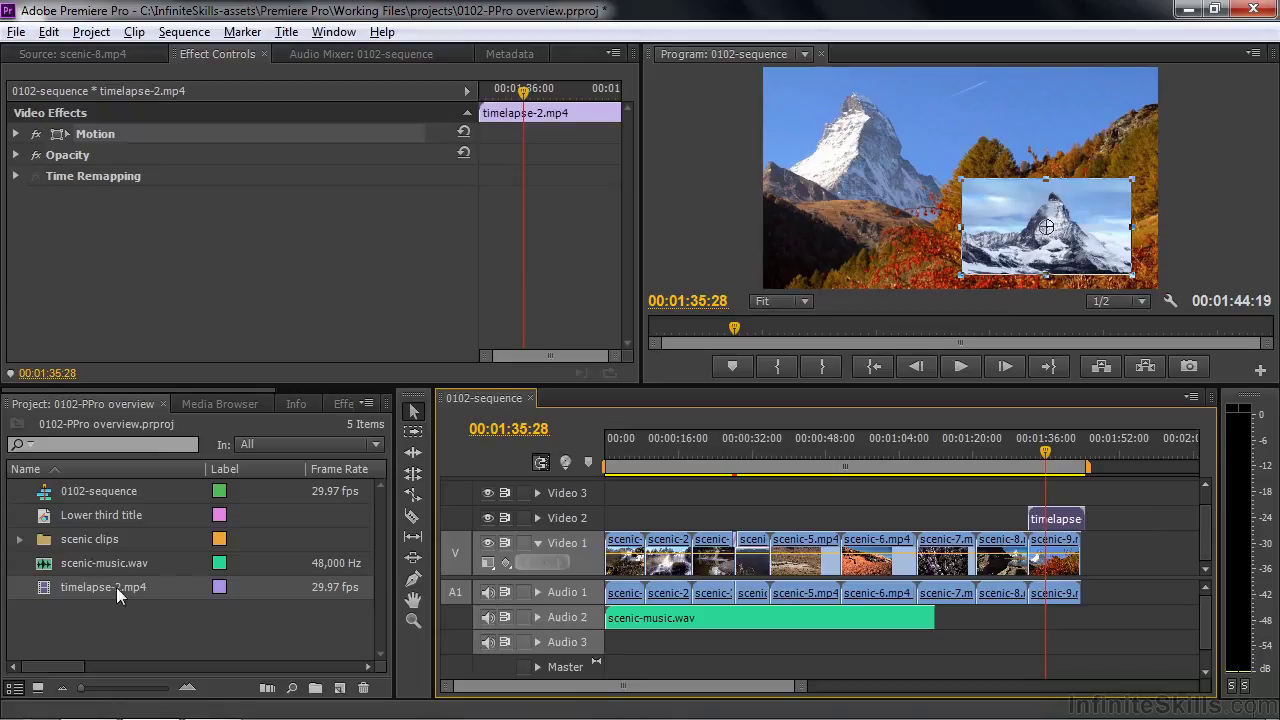
- Open the Lower third title for editing, show the background video behind its text, and close the title window
left_click(44, 520)
double_click(44, 520)
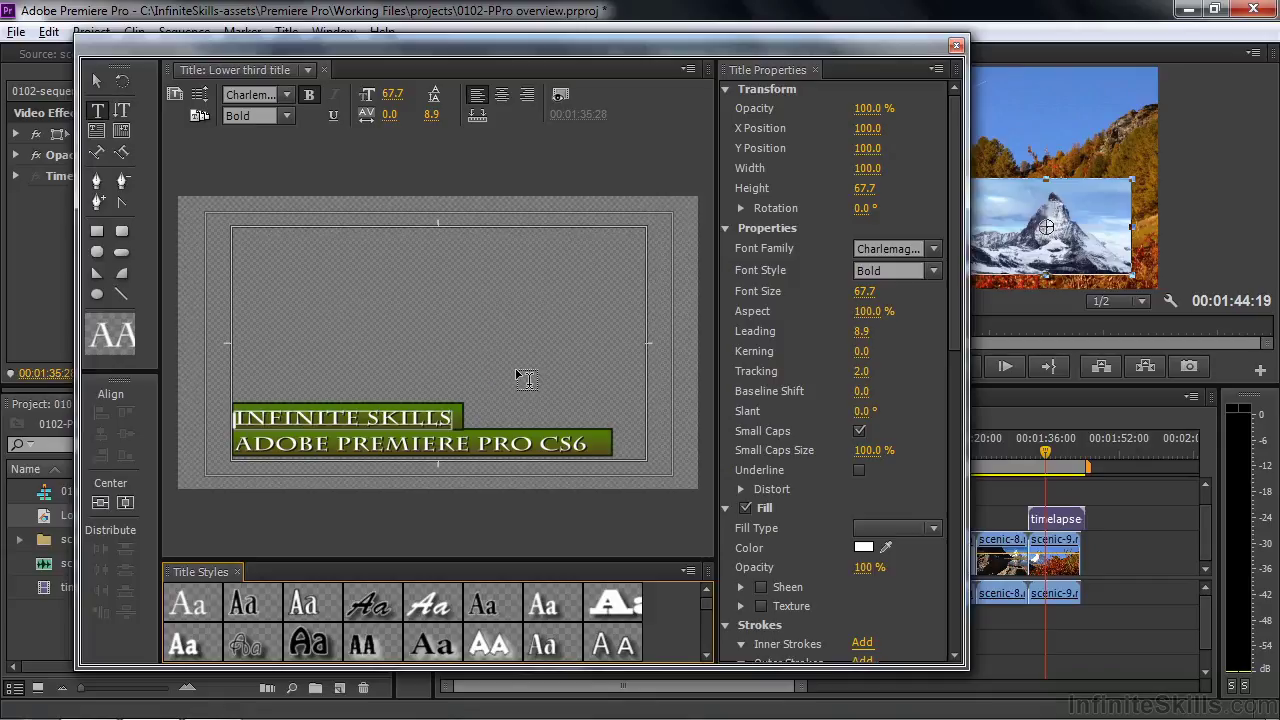
left_click(559, 94)
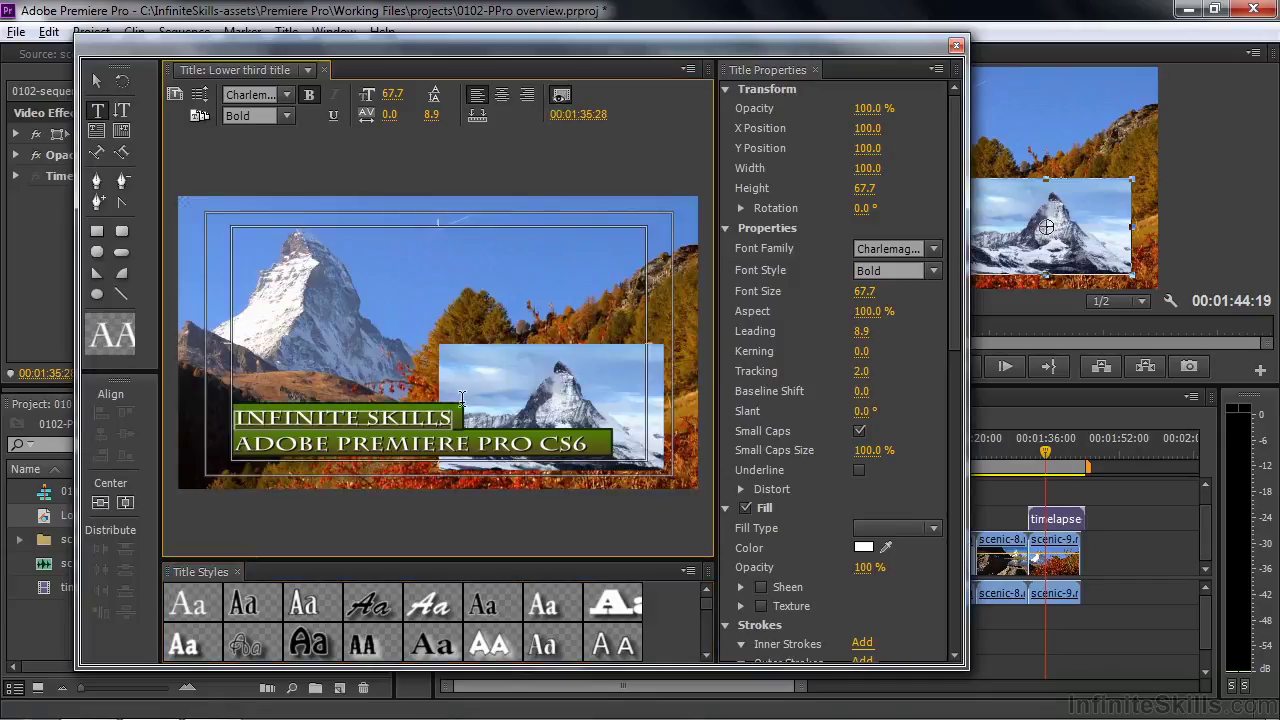
left_click(956, 45)
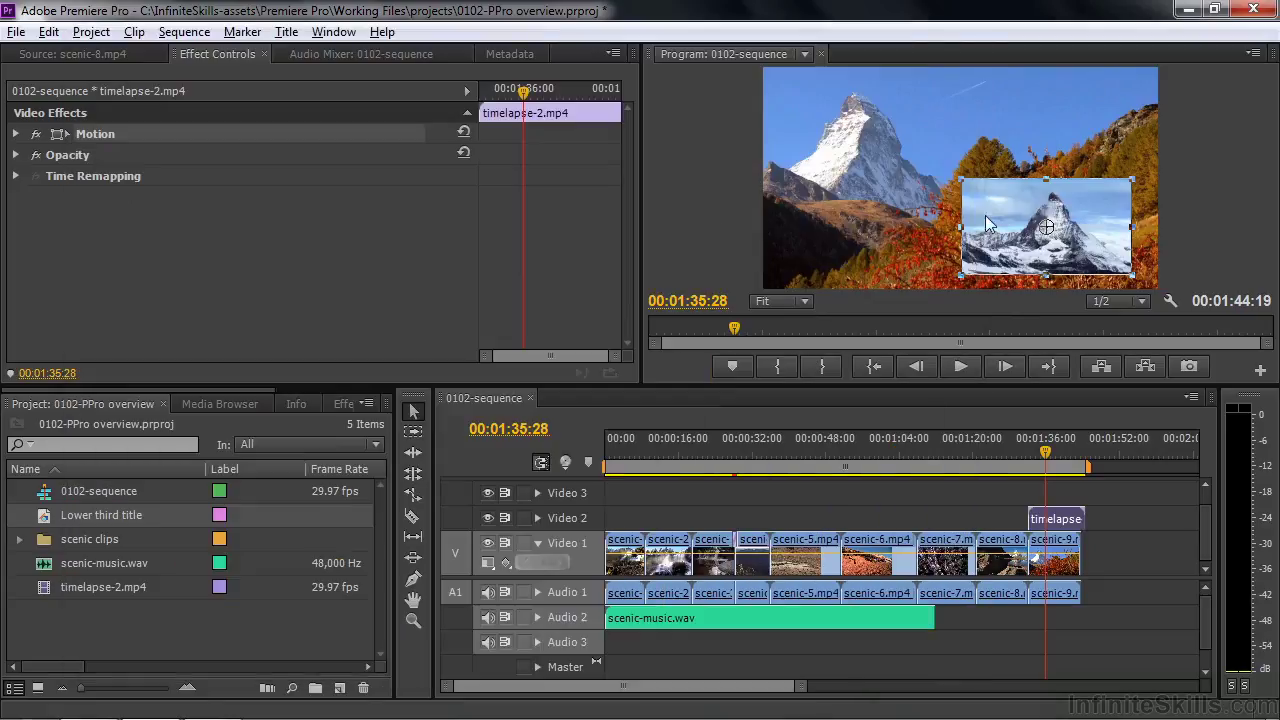
- Place the Lower third title on Video 3 above timelapse-2.mp4, match its end to that clip, and play the composite
left_click_drag(51, 515, 1082, 492)
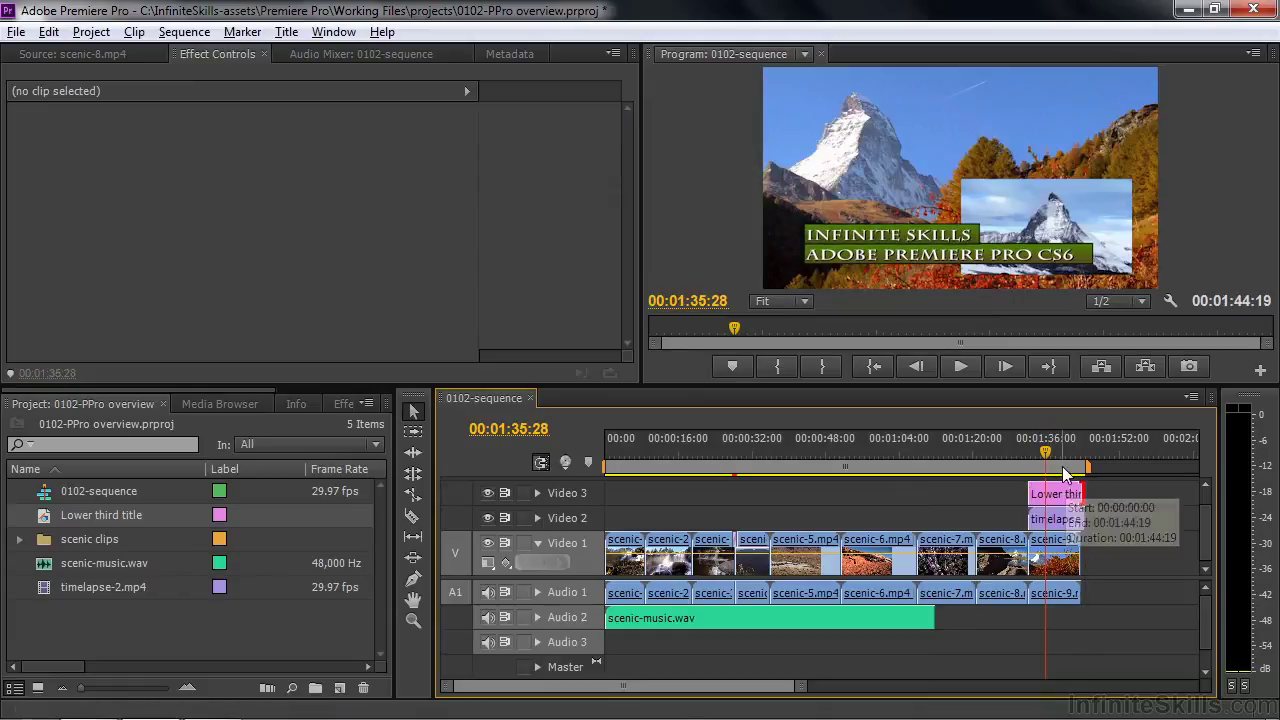
left_click_drag(1024, 462, 1023, 463)
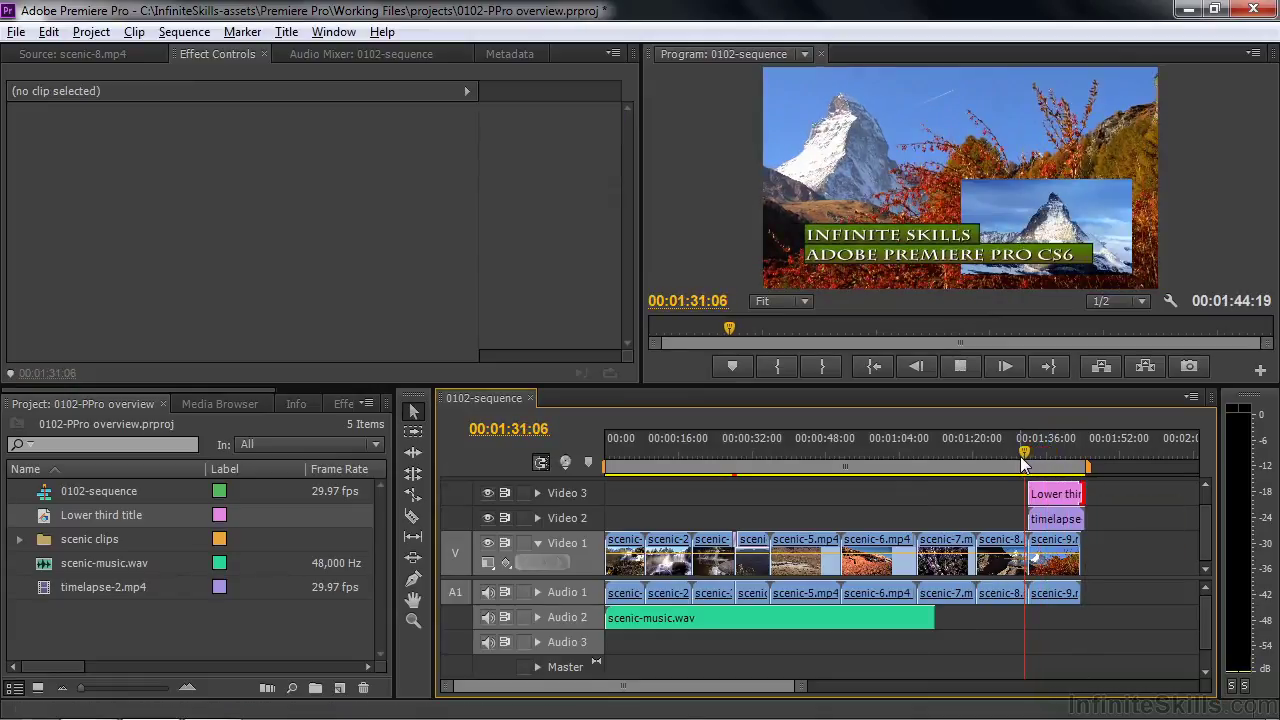
key("space")
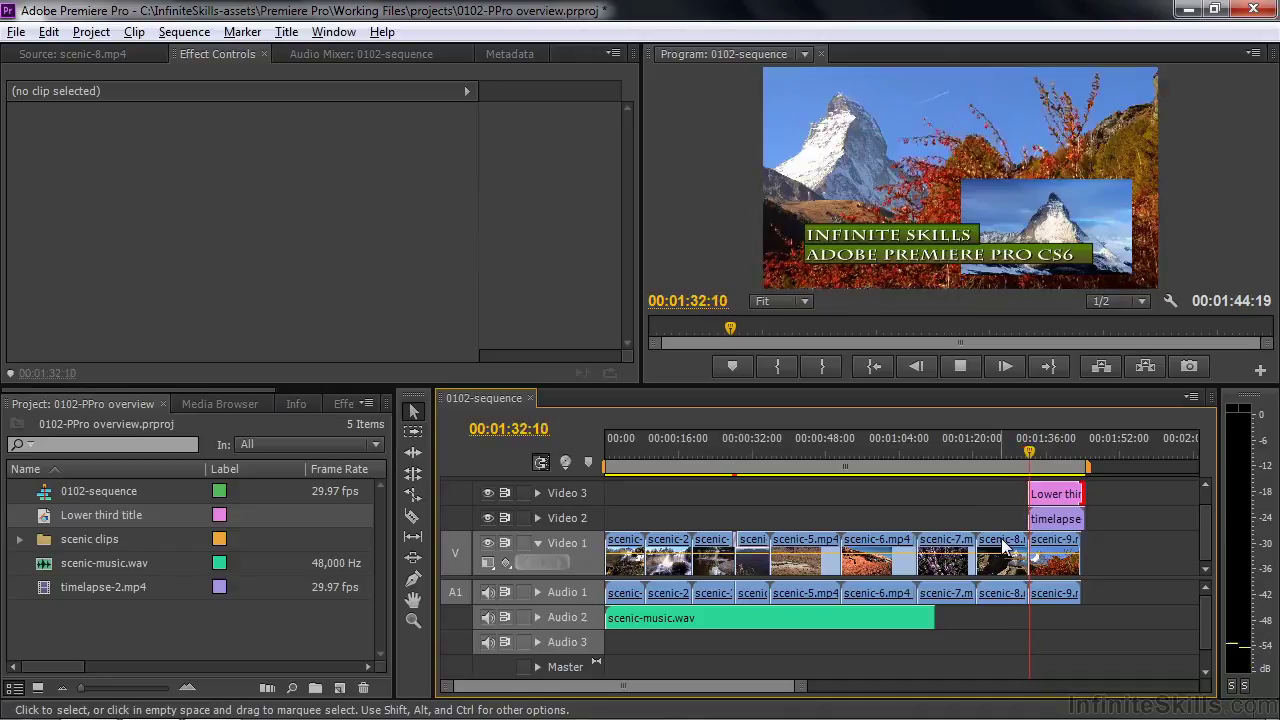
- Stop playback and apply a Cross Dissolve to the start of both the Lower third title and timelapse-2.mp4
key("space")
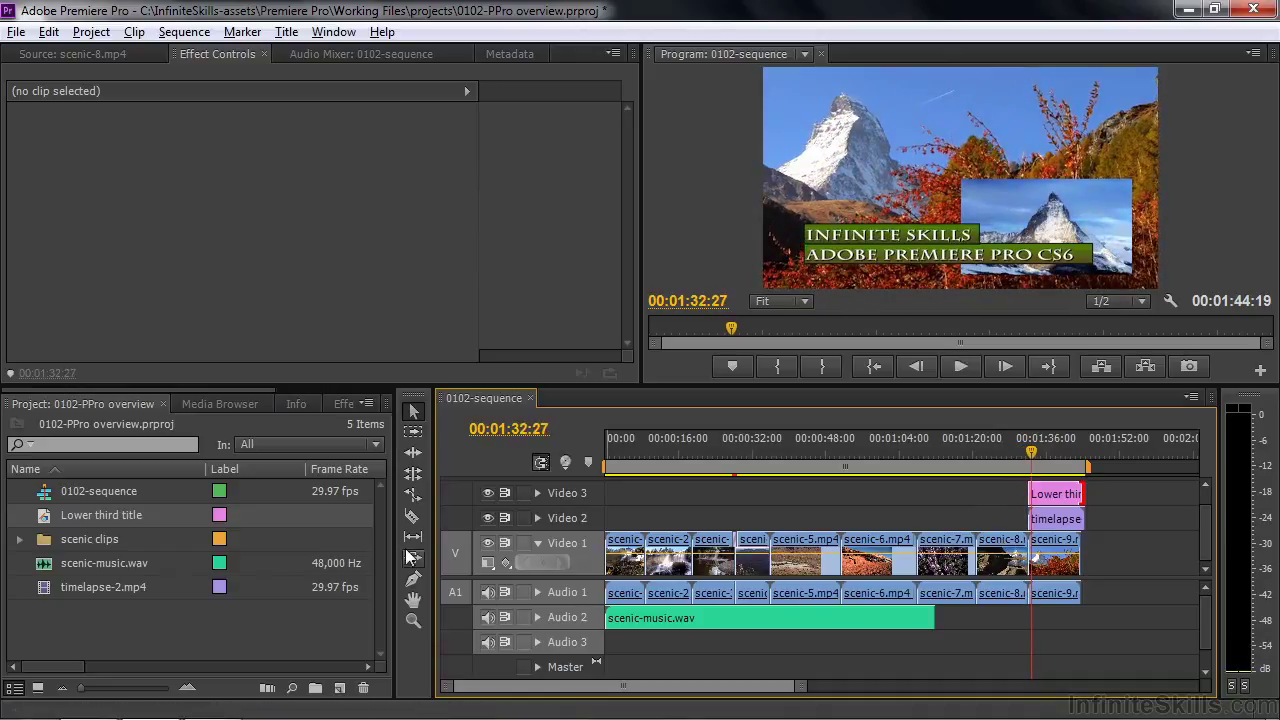
left_click_drag(250, 391, 367, 388)
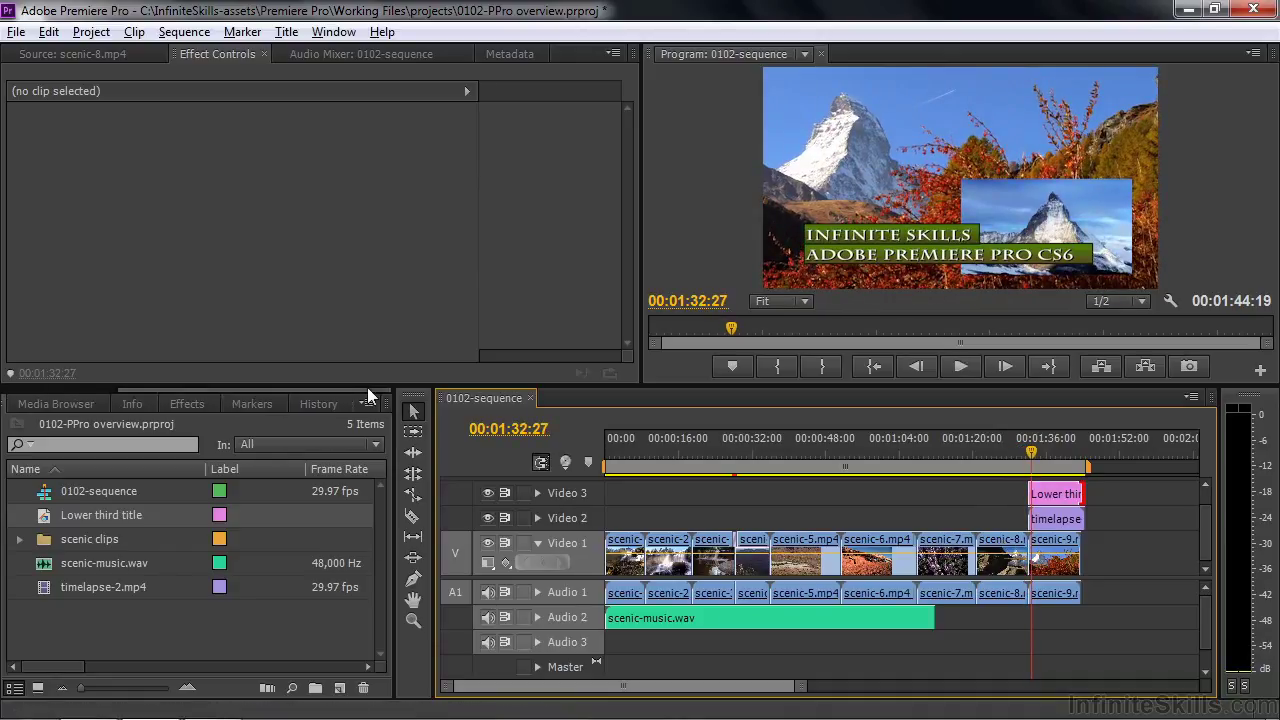
left_click(180, 405)
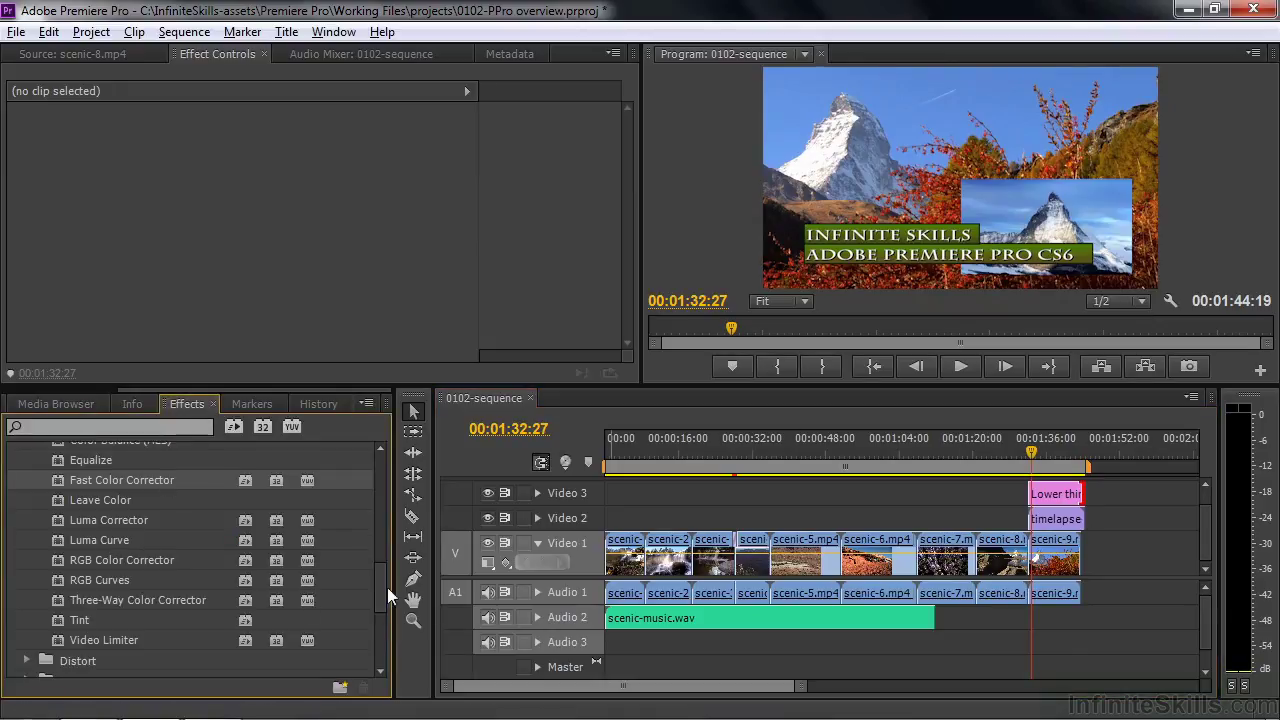
scroll(372, 594, "up", 4)
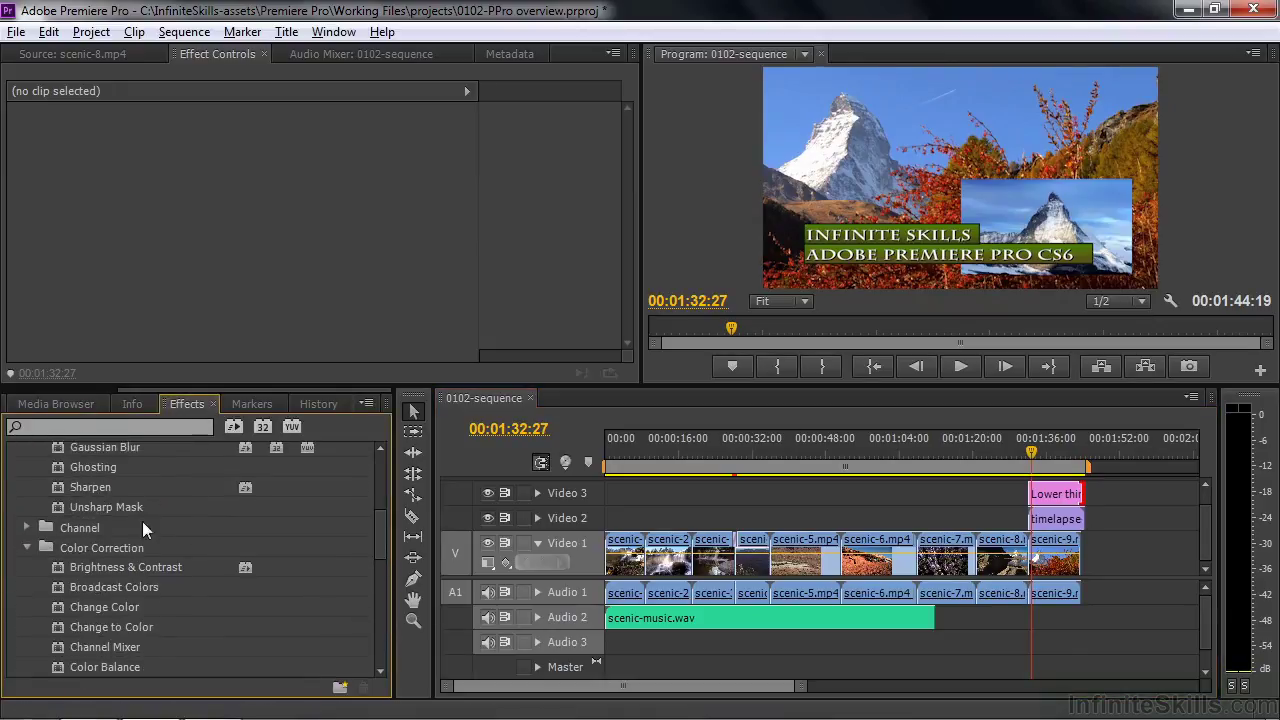
scroll(378, 503, "up", 3)
scroll(350, 478, "up", 2)
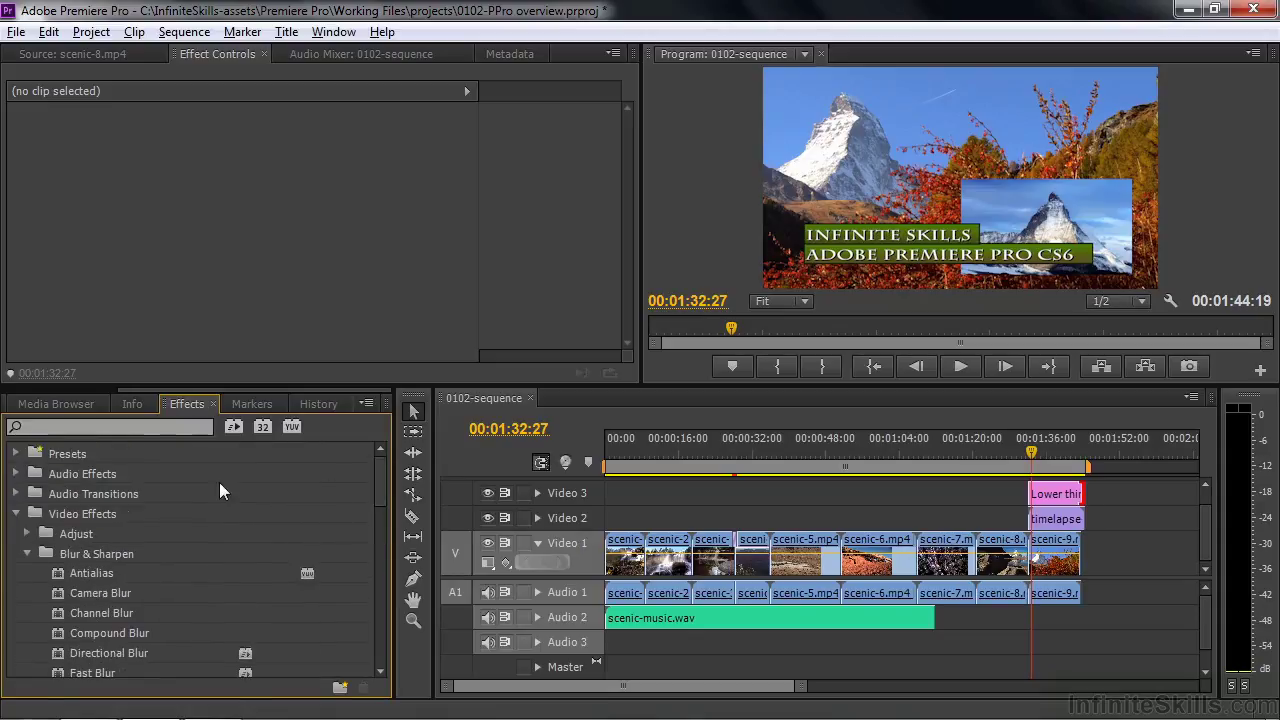
left_click(16, 513)
left_click(16, 533)
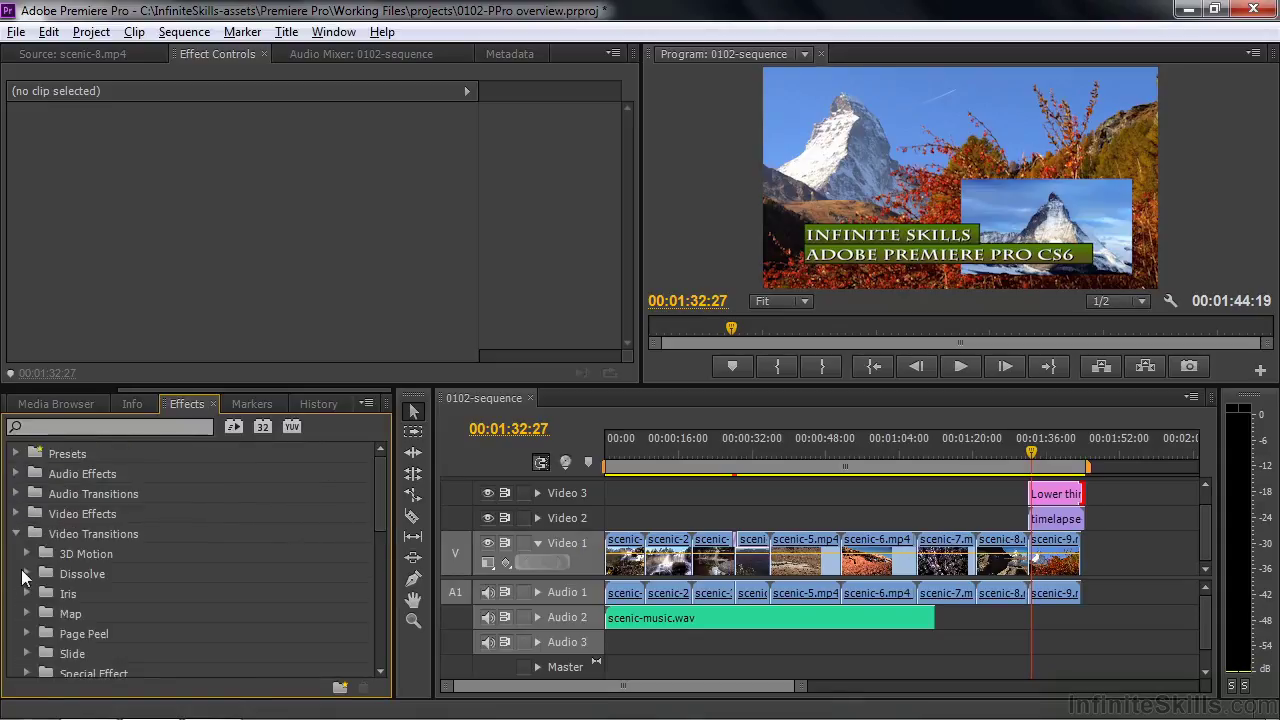
left_click(26, 573)
left_click_drag(60, 611, 1032, 493)
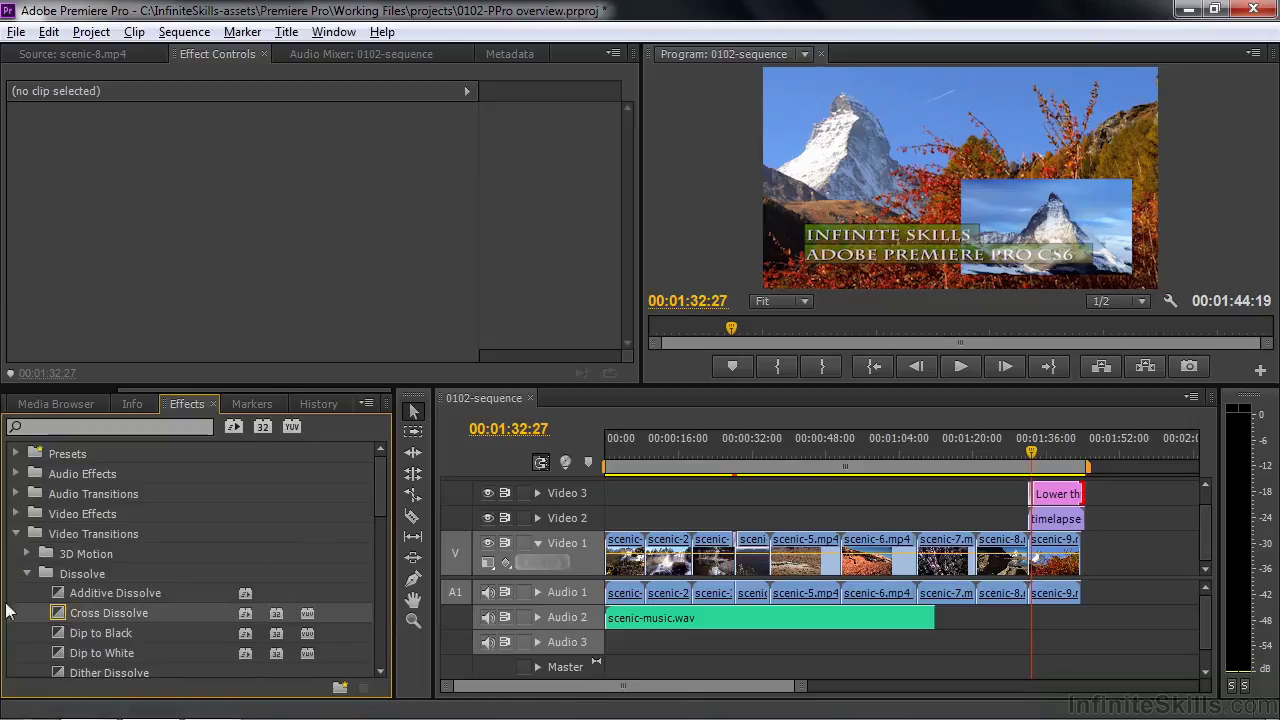
left_click_drag(62, 612, 1036, 520)
- Play the sequence from just before the picture-in-picture to review both fade-ins
left_click_drag(1032, 456, 1016, 458)
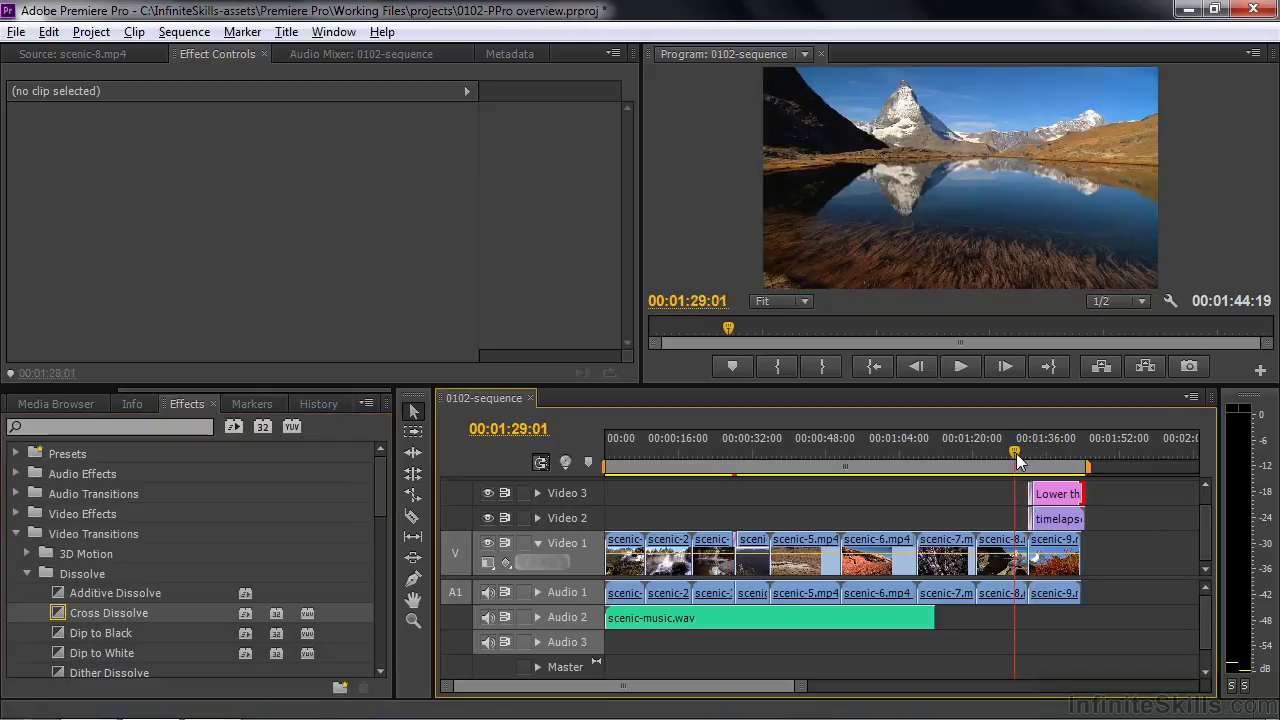
key("space")
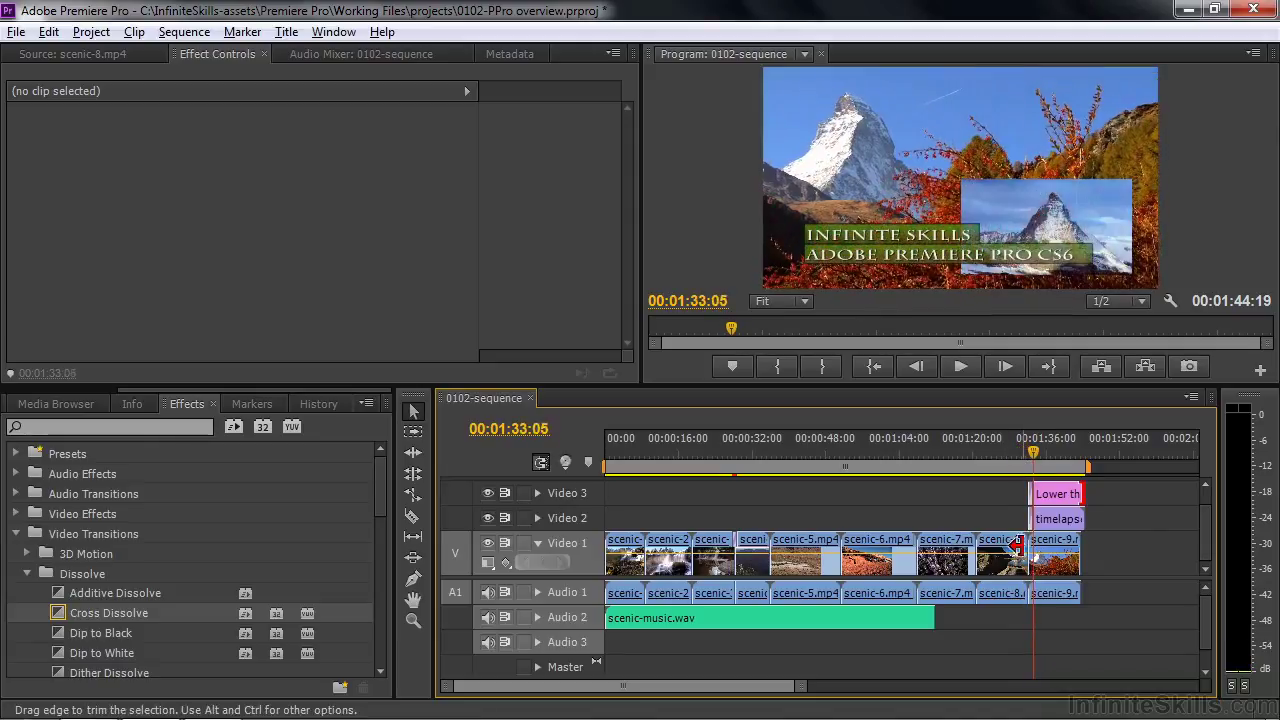
key("space")
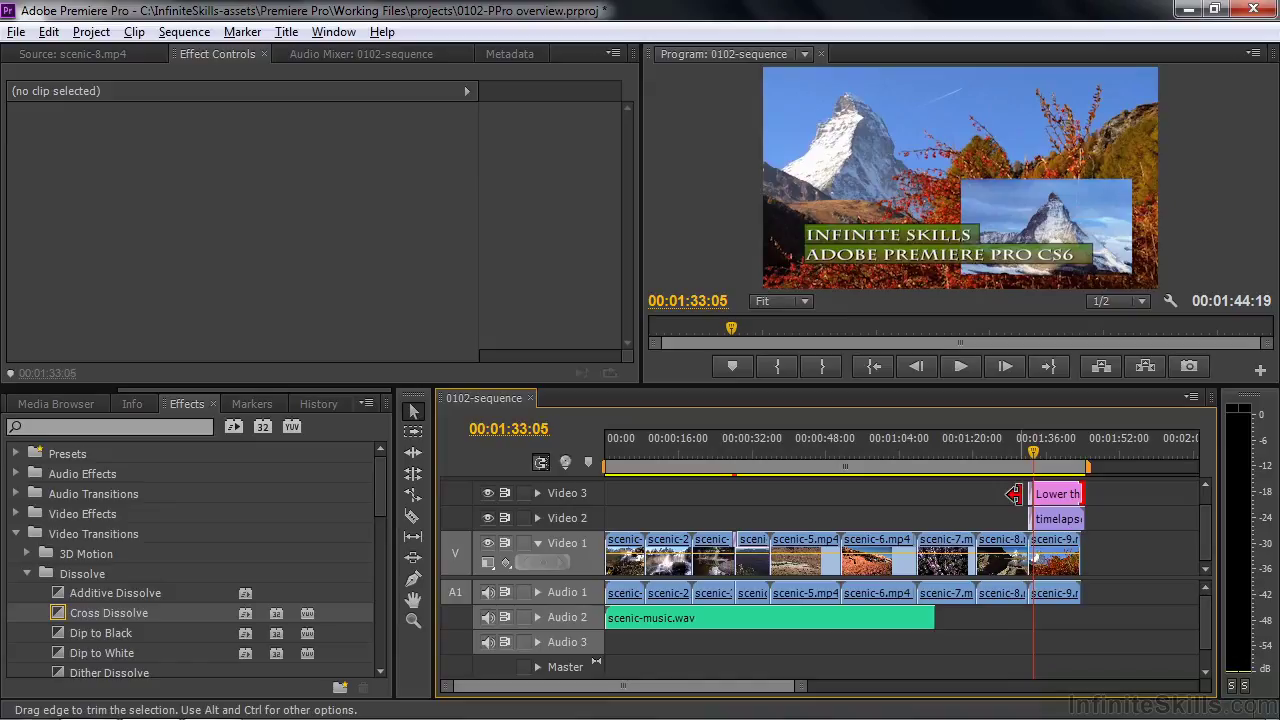
- Set the duration of the Lower third title's Cross Dissolve to 00:00:02:10
key("equal")
key("equal")
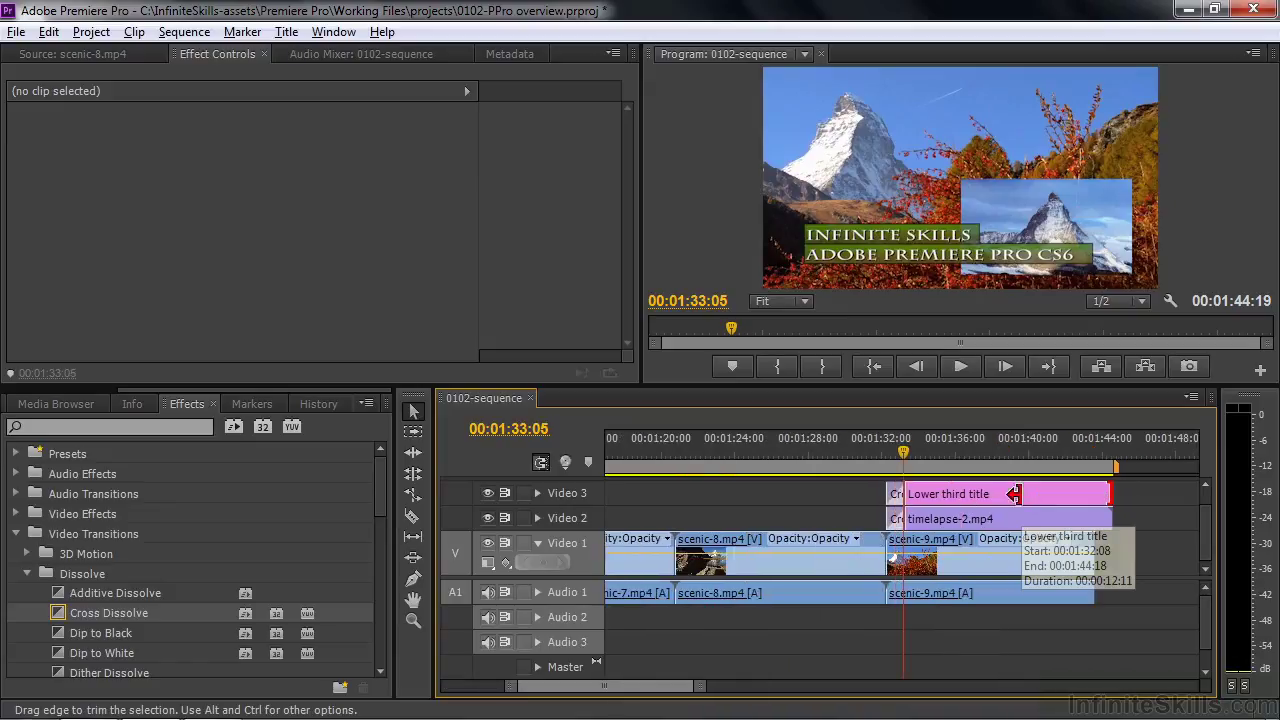
left_click(898, 494)
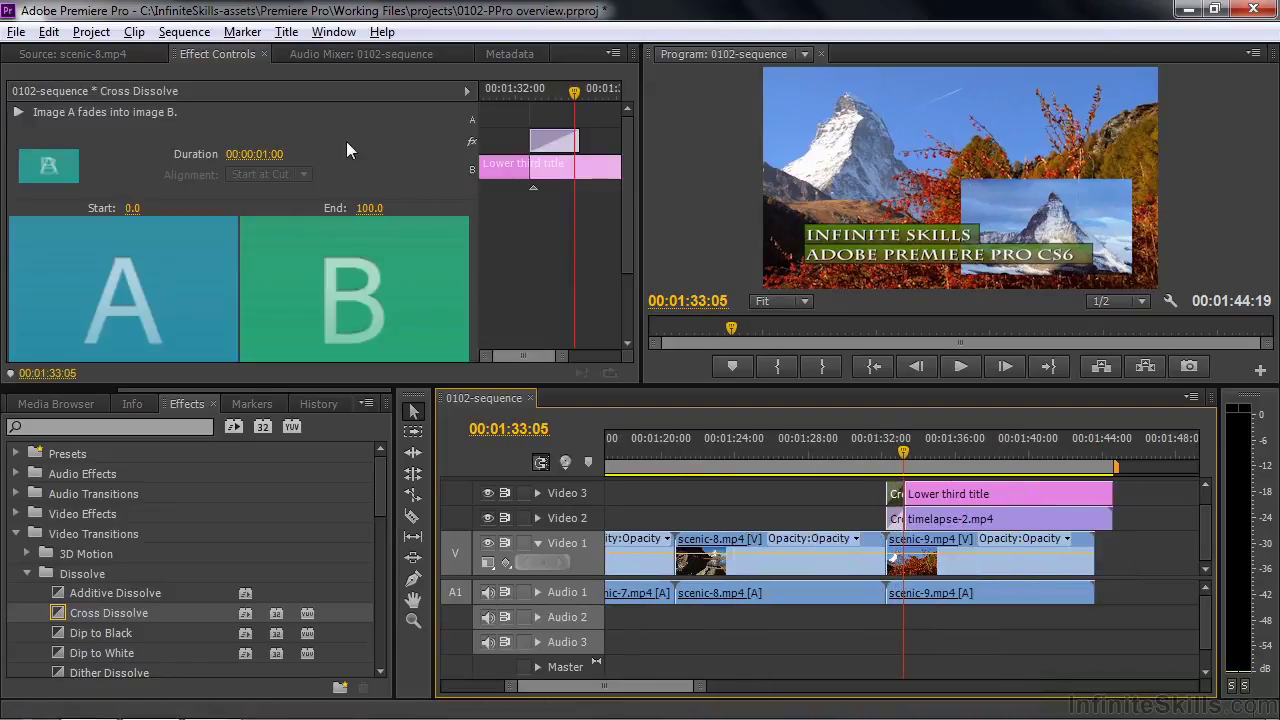
left_click(268, 154)
type("122")
key("Return")
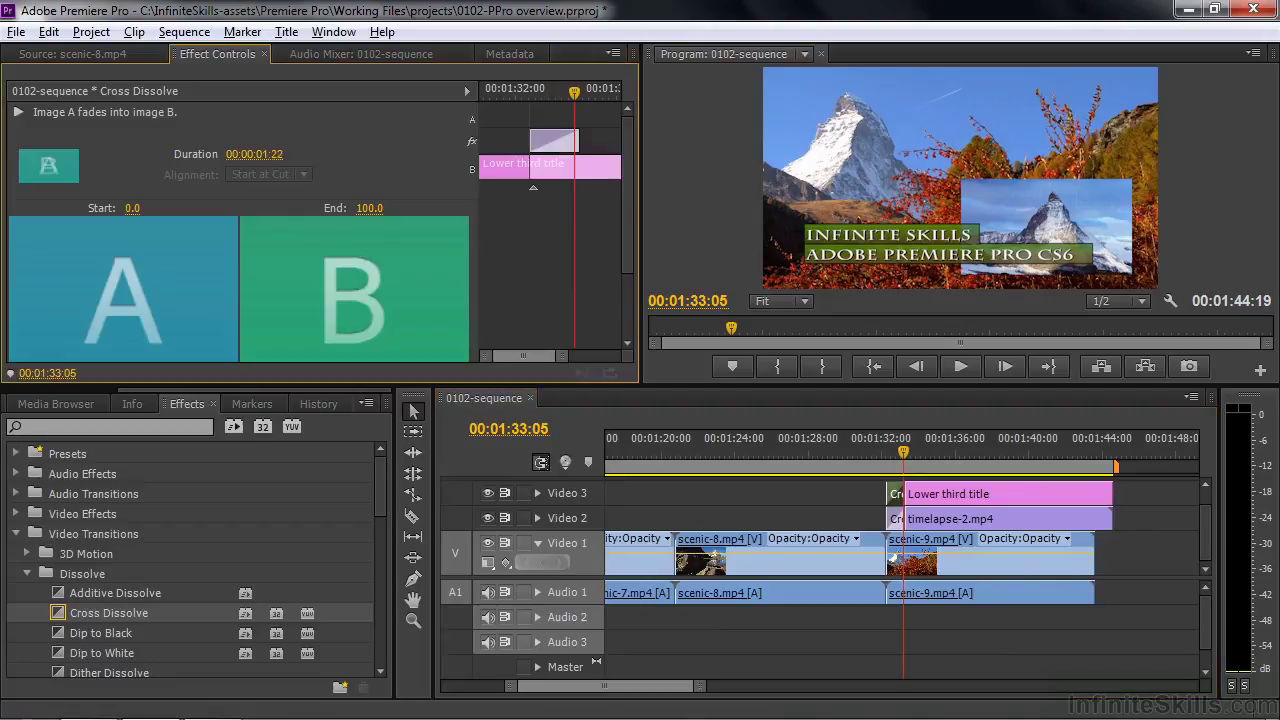
left_click_drag(264, 154, 270, 158)
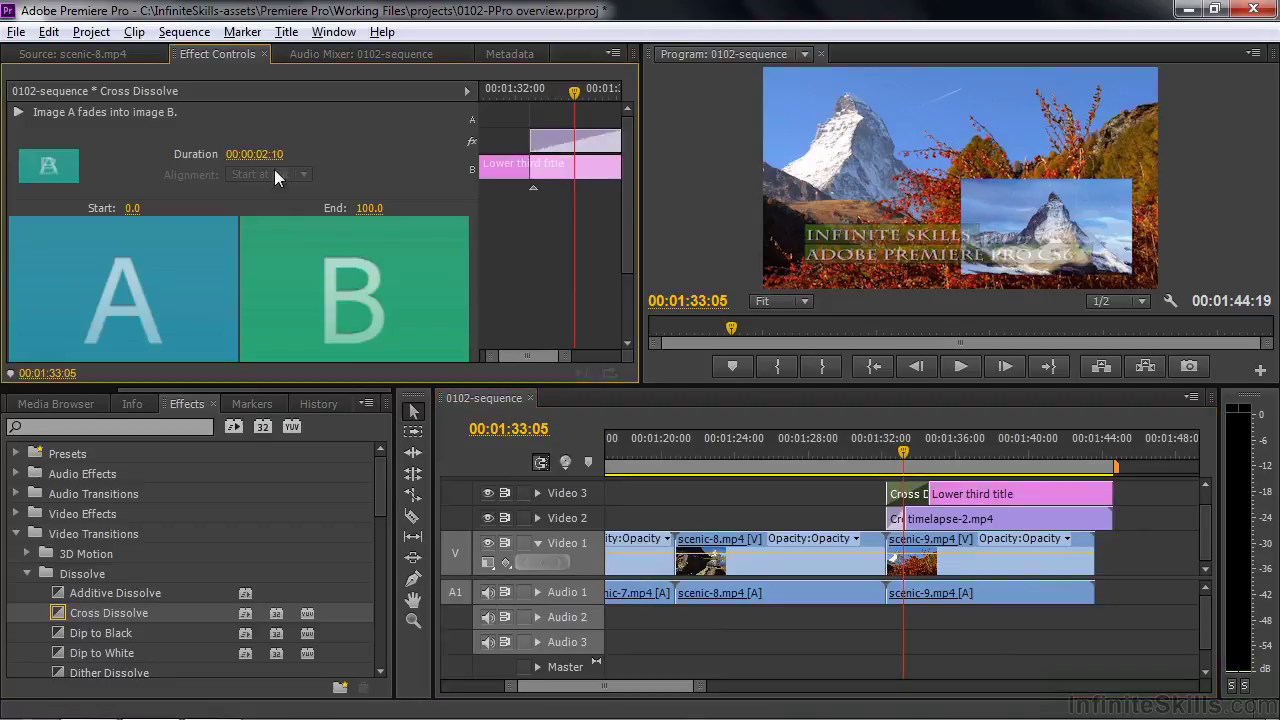
- Set the duration of timelapse-2.mp4's Cross Dissolve on Video 2 to 00:00:02:17
left_click(546, 353)
left_click(896, 518)
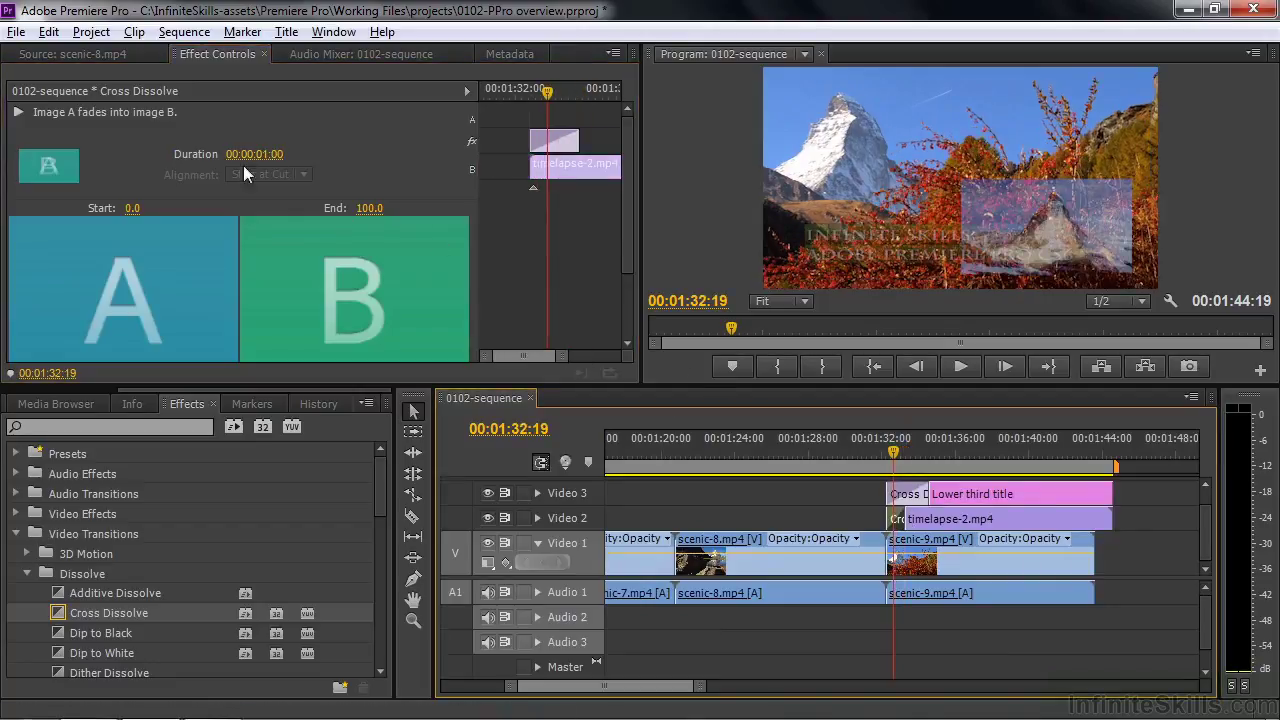
left_click(268, 155)
type("210")
key("Return")
left_click_drag(264, 155, 268, 157)
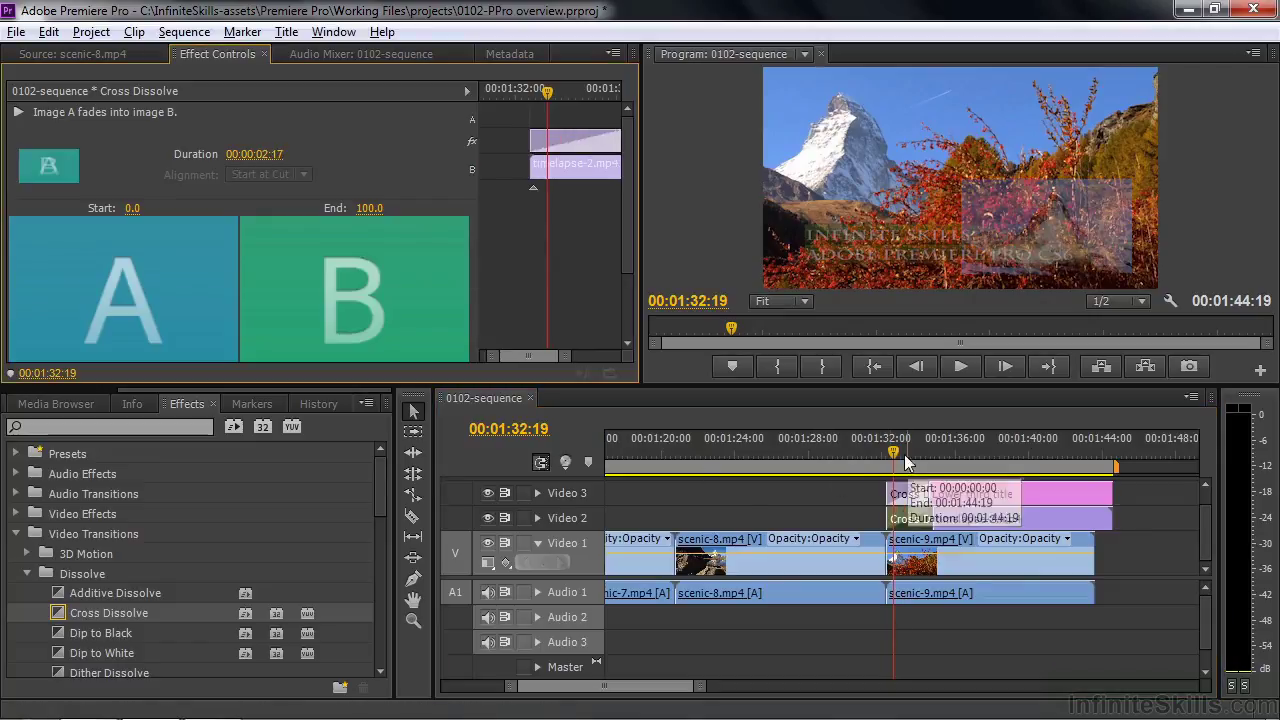
- Play back the lengthened dissolves from just before the title starts
left_click_drag(880, 460, 872, 460)
key("space")
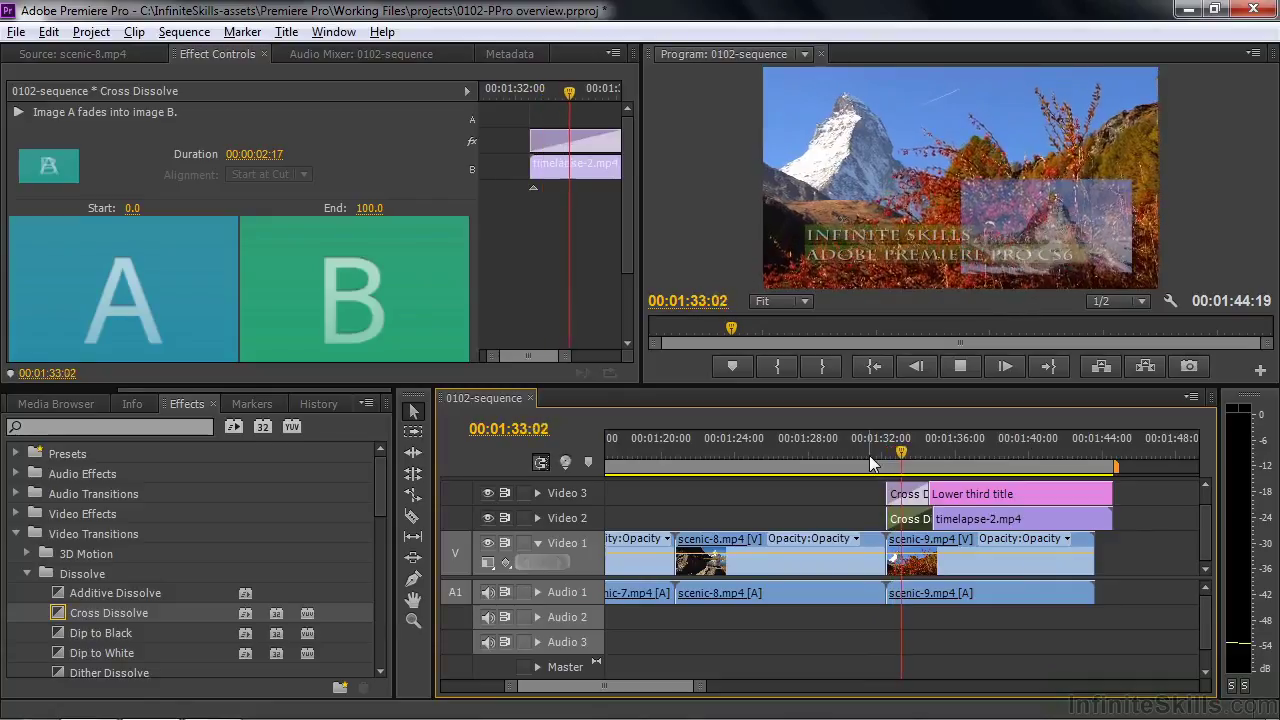
key("space")
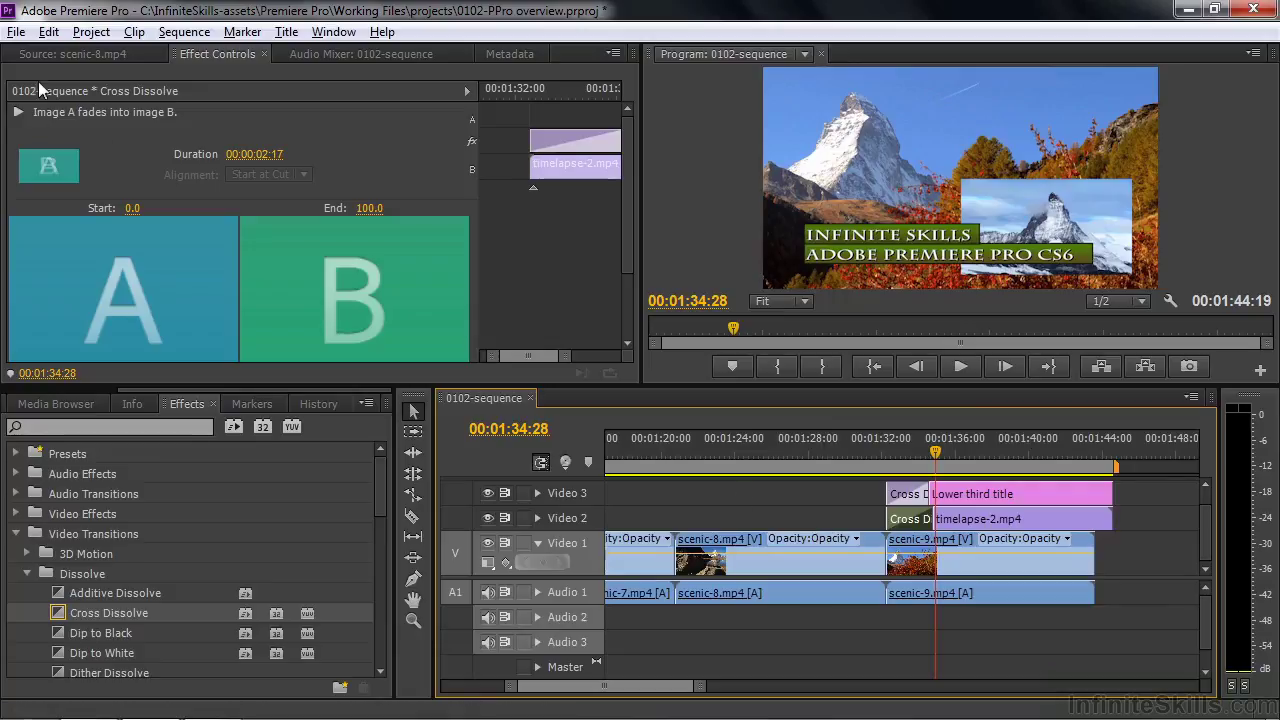
- Open the media export settings for the sequence and choose QuickTime as the format
left_click(16, 33)
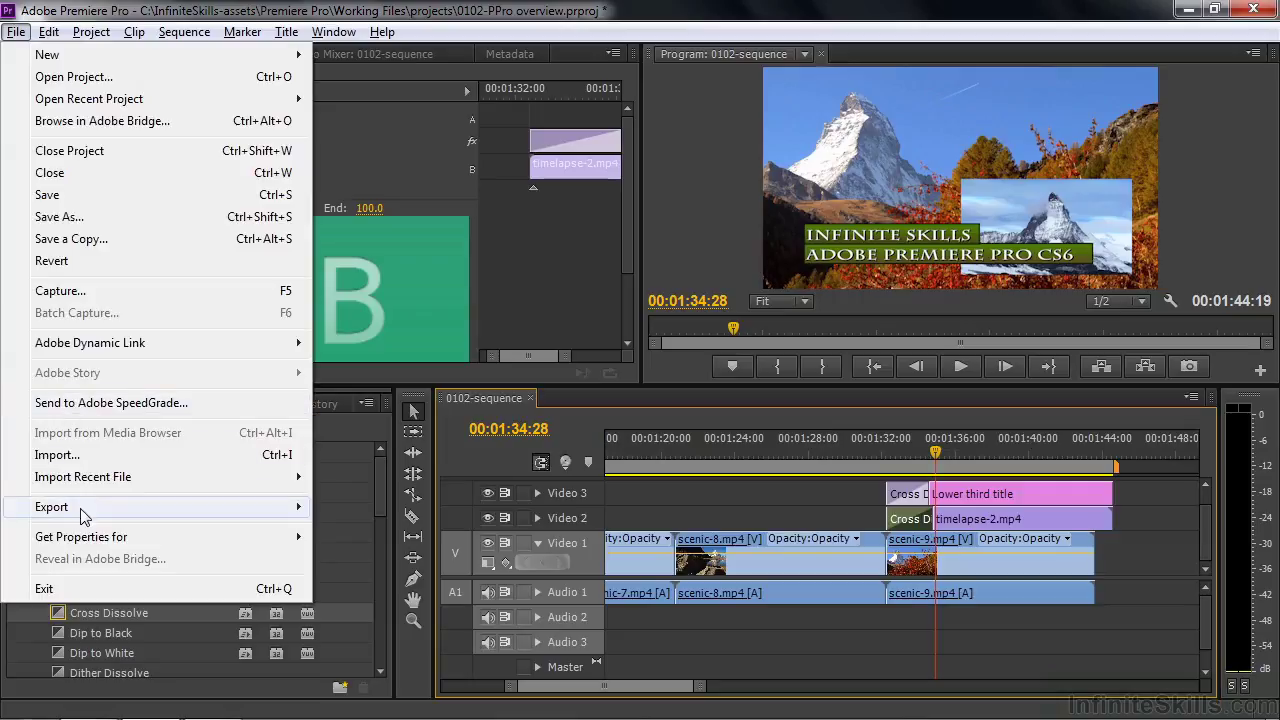
mouse_move(83, 514)
left_click(383, 510)
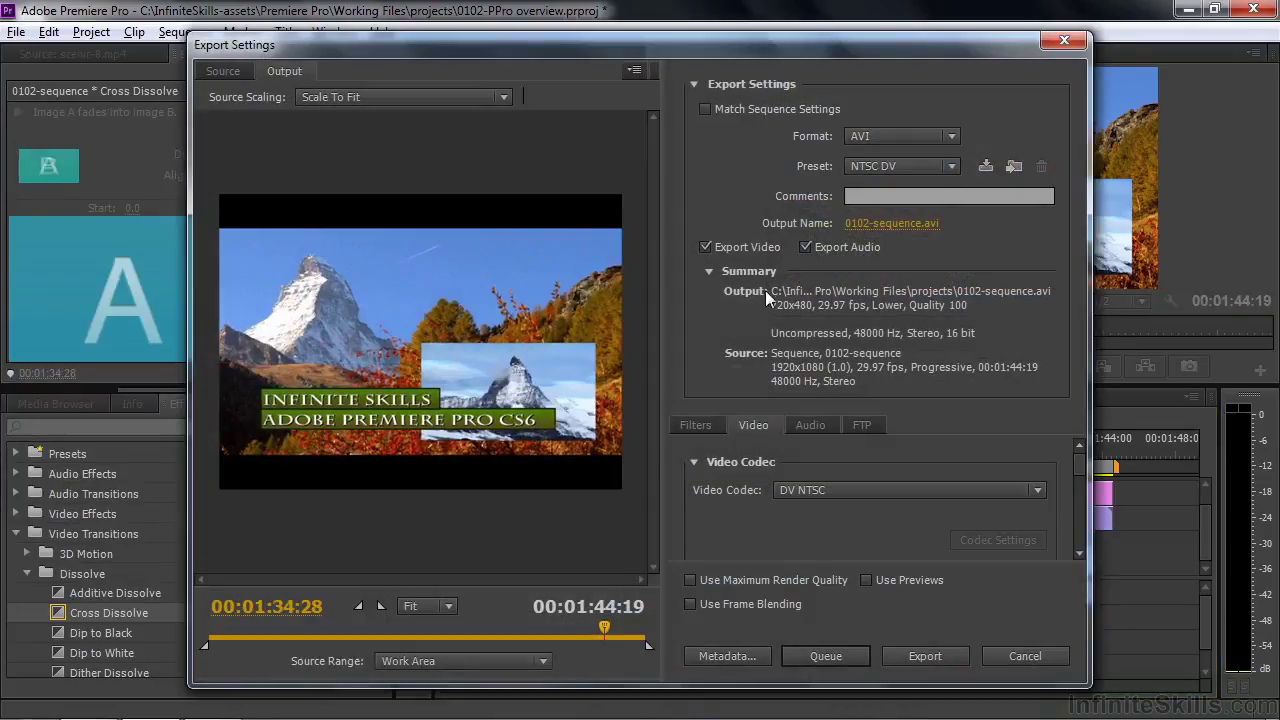
left_click(952, 141)
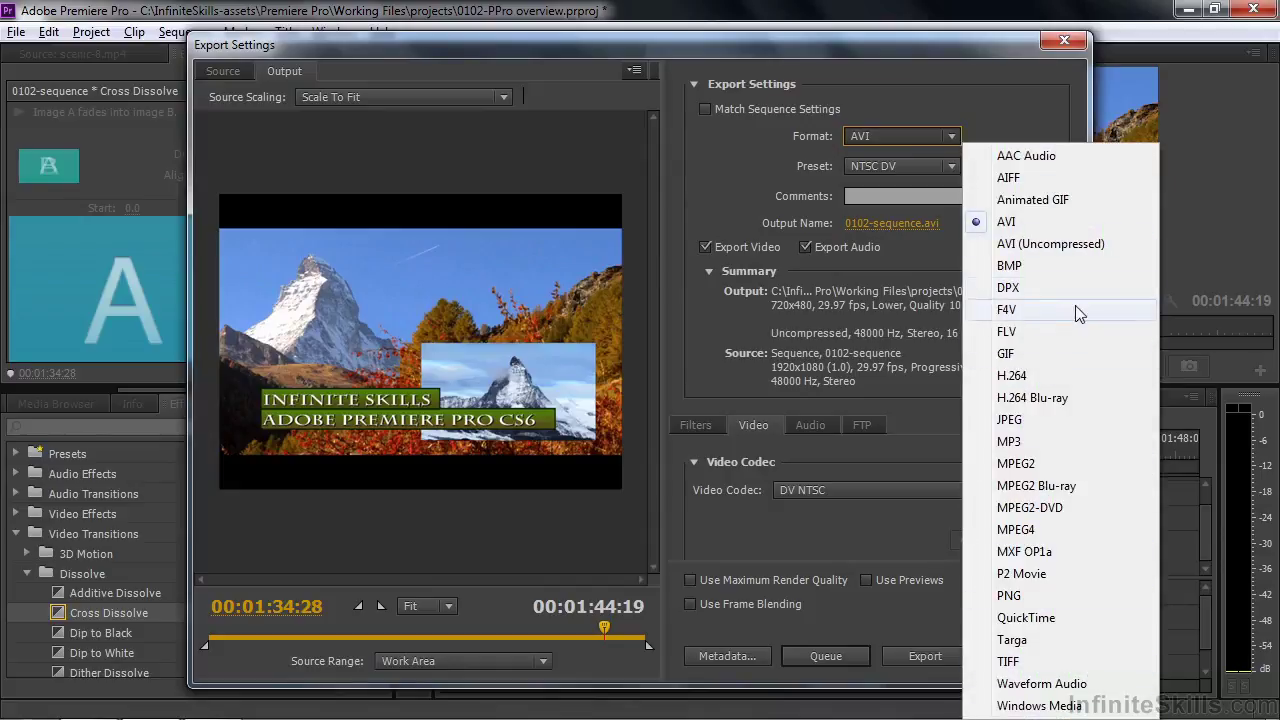
left_click(1058, 617)
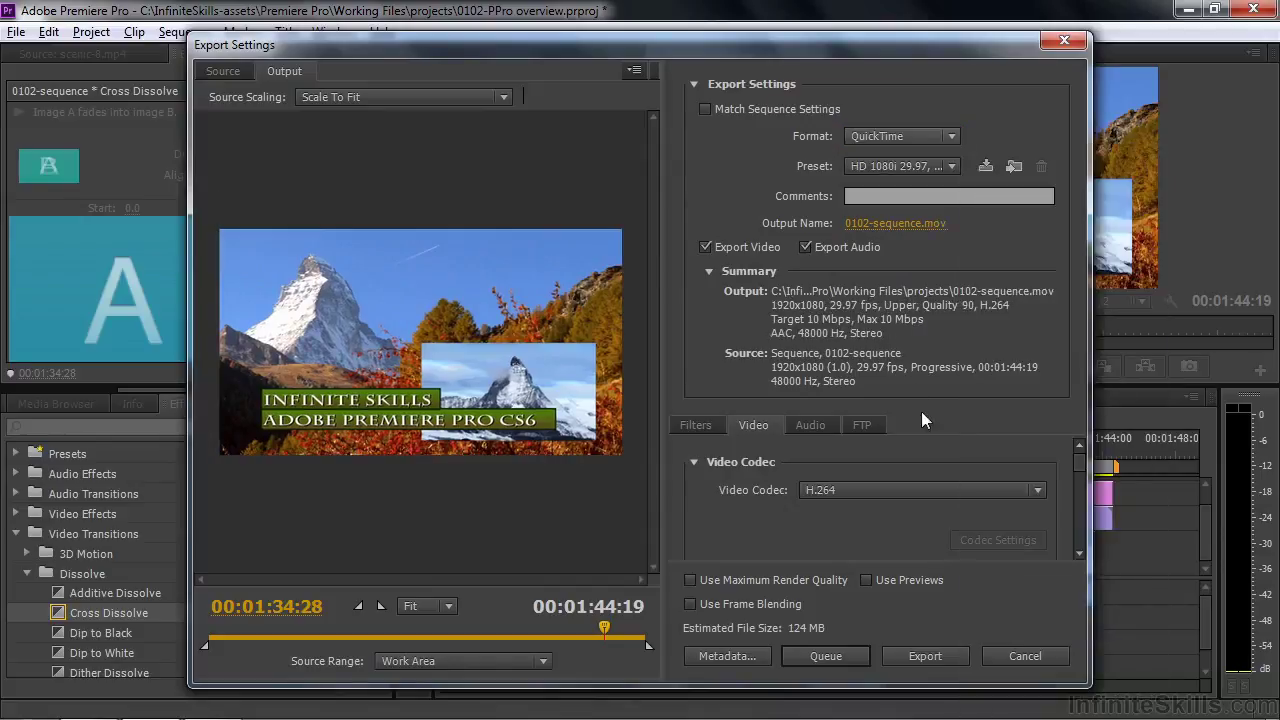
- Choose the NTSC DV preset for the QuickTime export and change its video codec to DVCPRO HD 1080p30
left_click(952, 166)
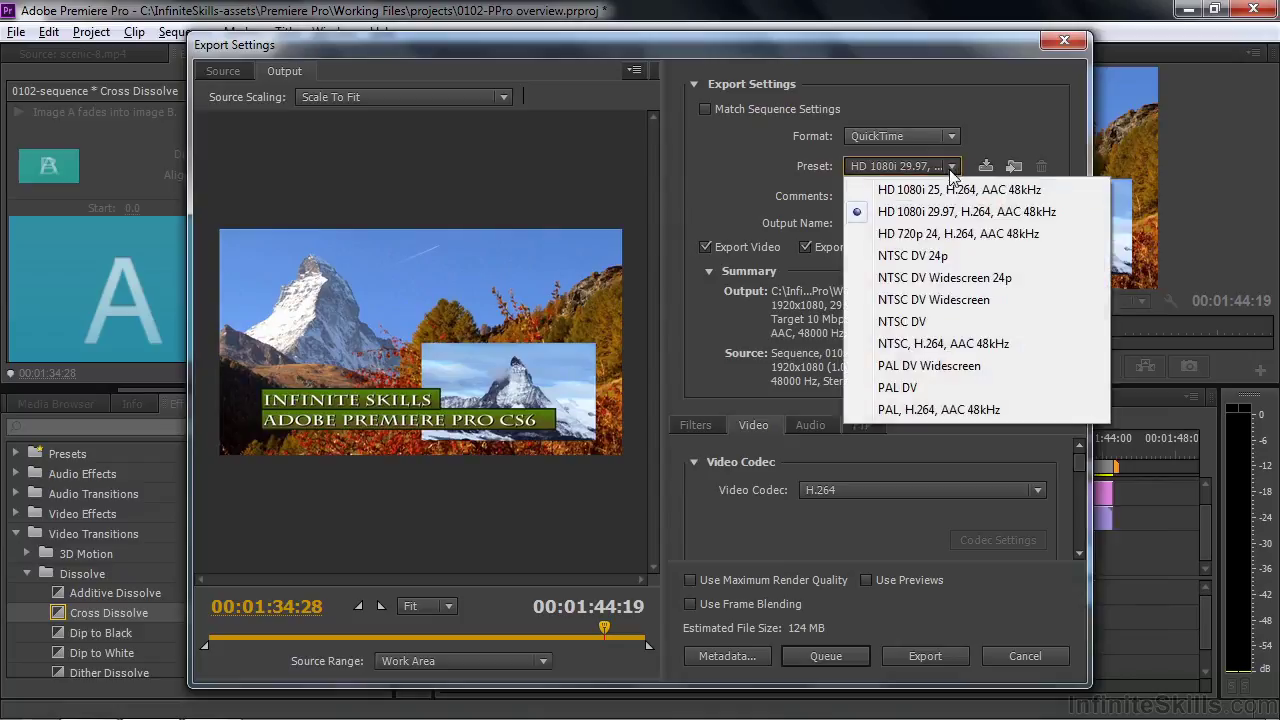
left_click(912, 322)
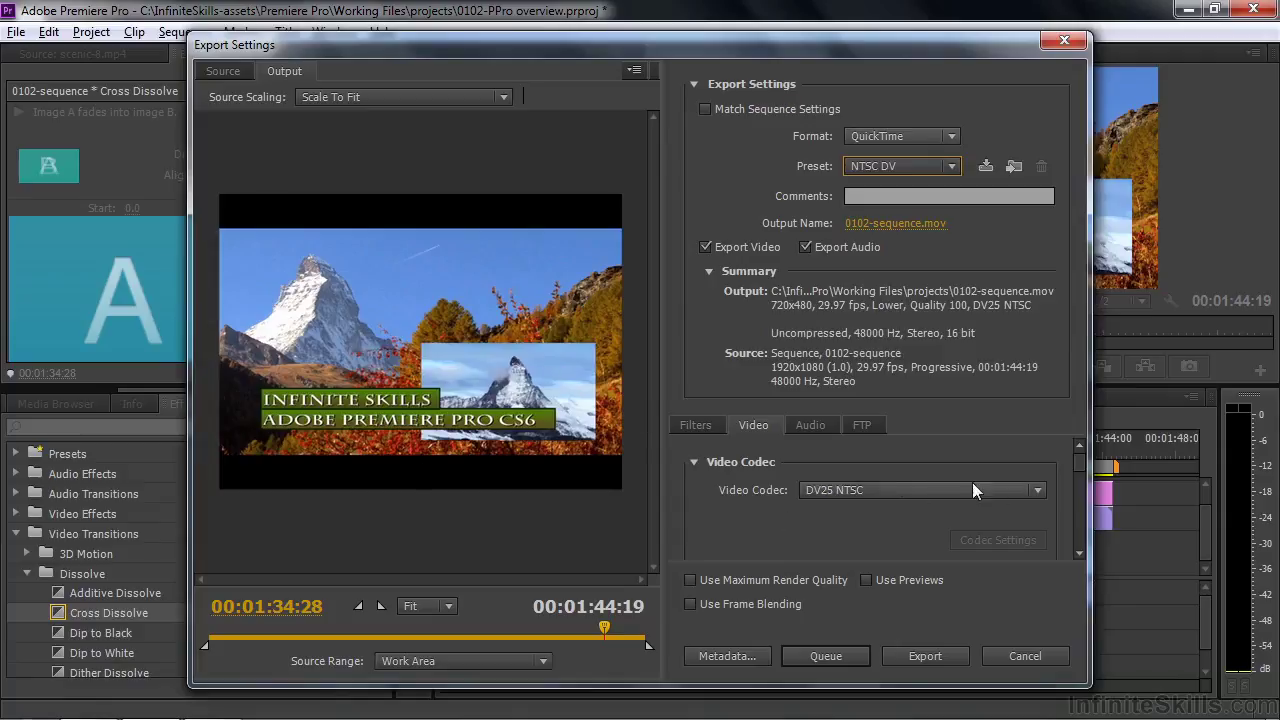
left_click(1038, 491)
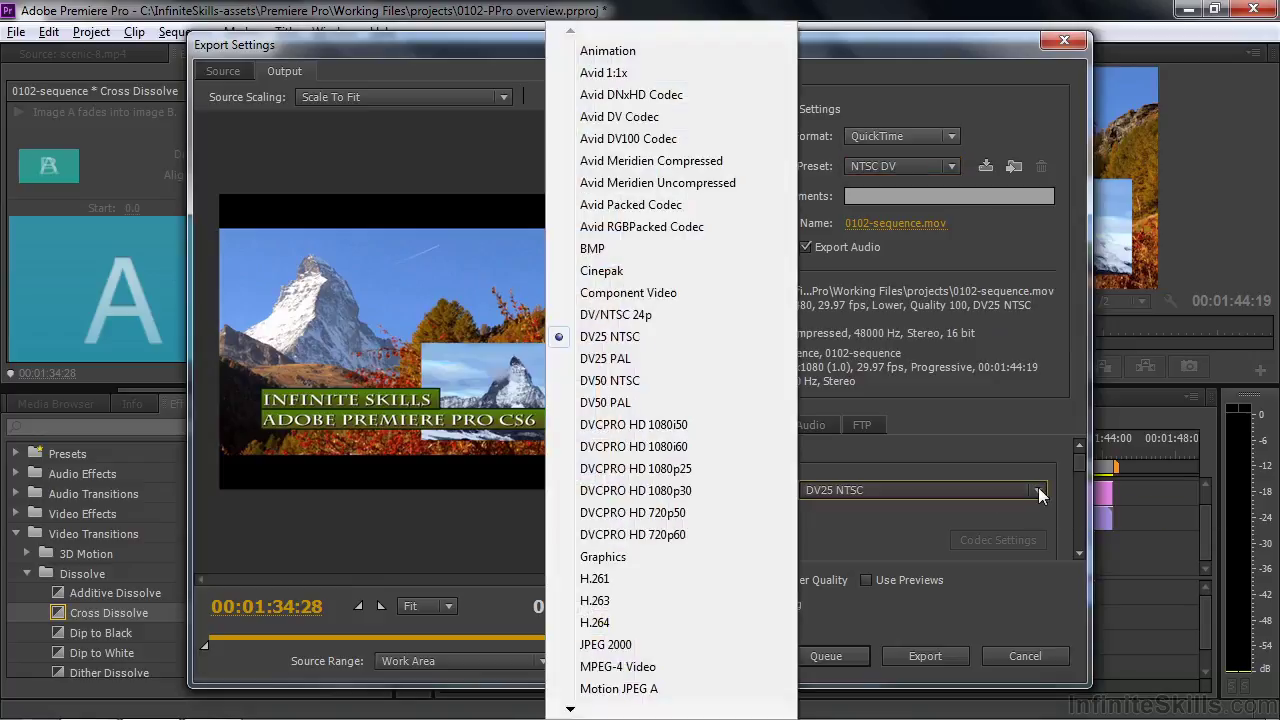
left_click(645, 491)
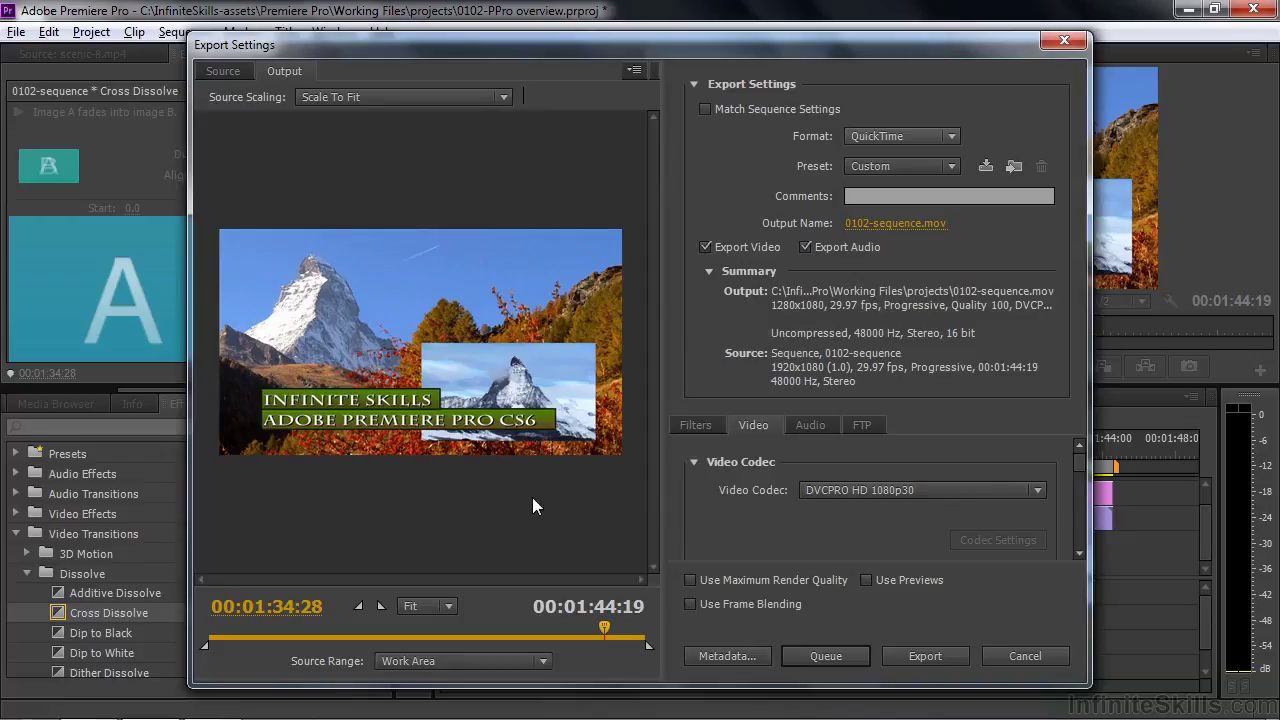
- Change the export format to H.264 and look through its device and Vimeo presets without choosing another one
left_click(950, 141)
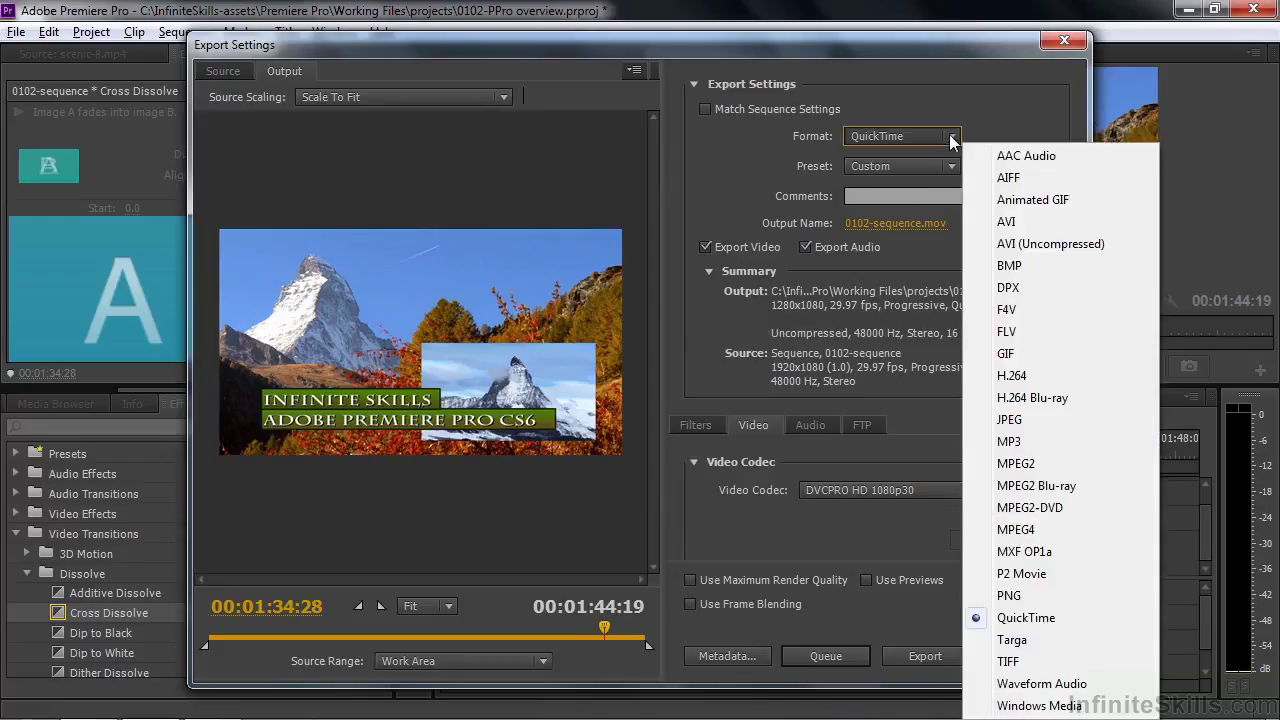
left_click(1013, 374)
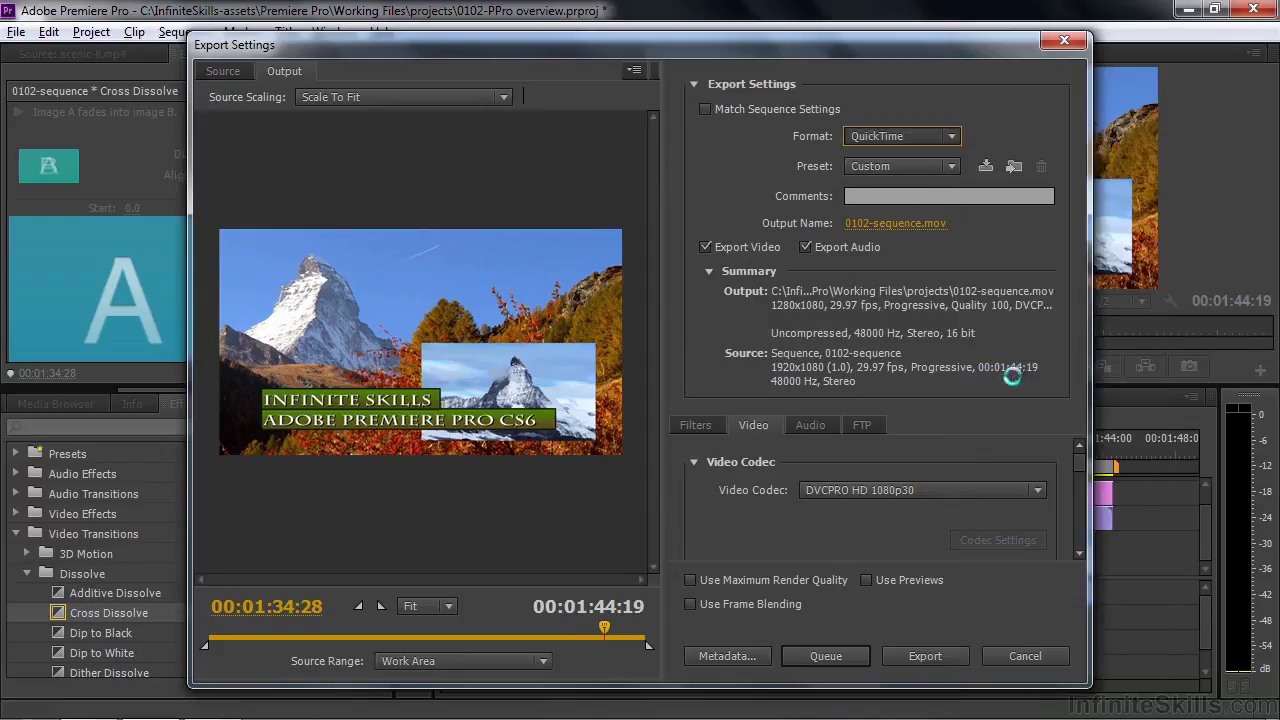
left_click(950, 166)
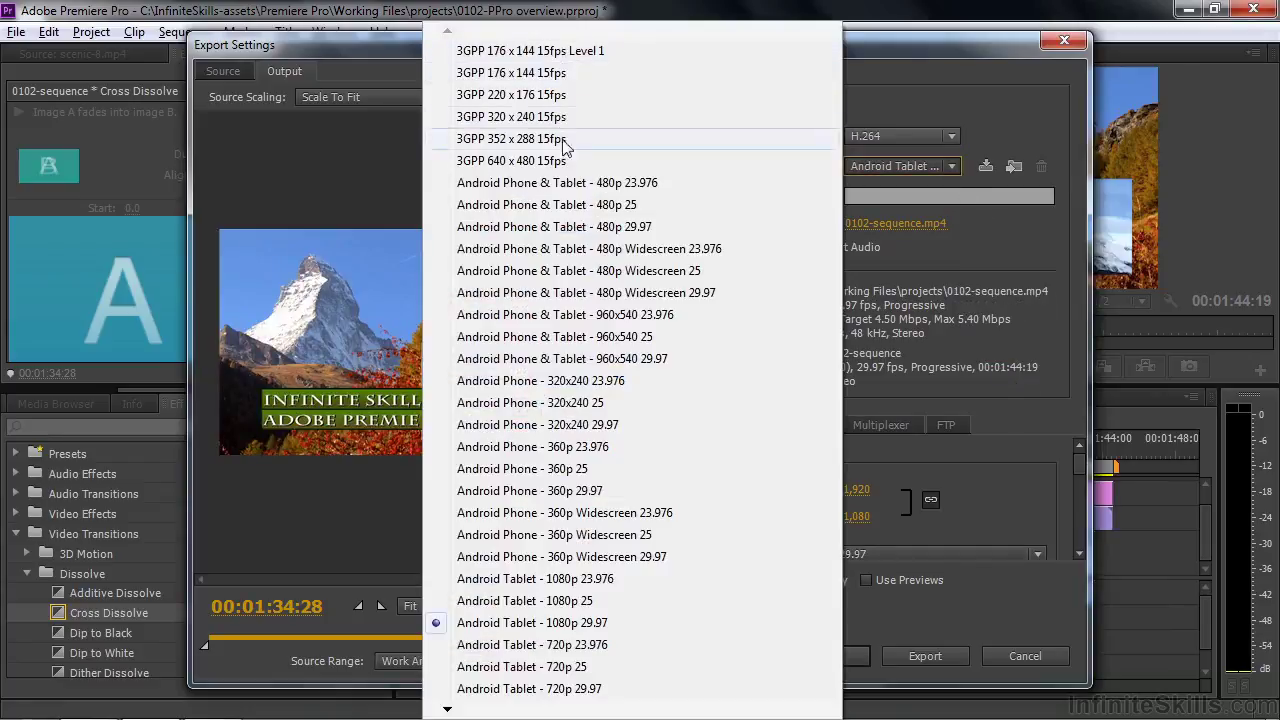
mouse_move(478, 713)
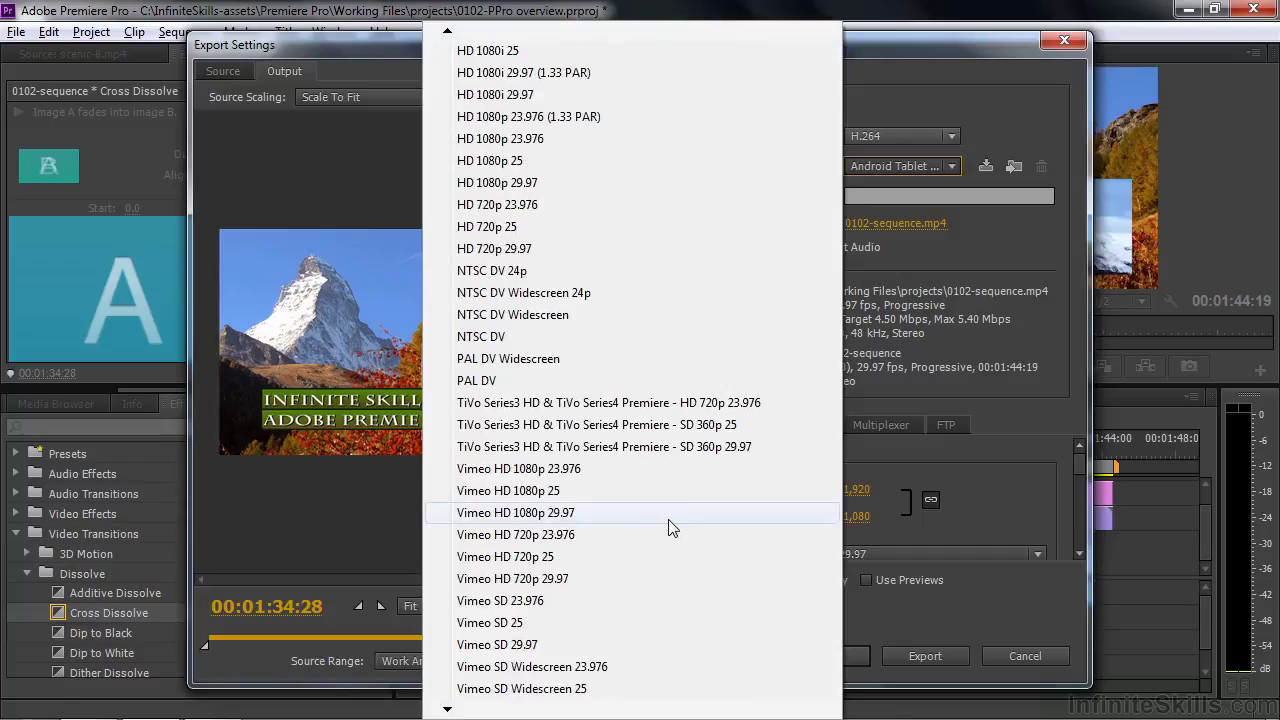
left_click(984, 40)
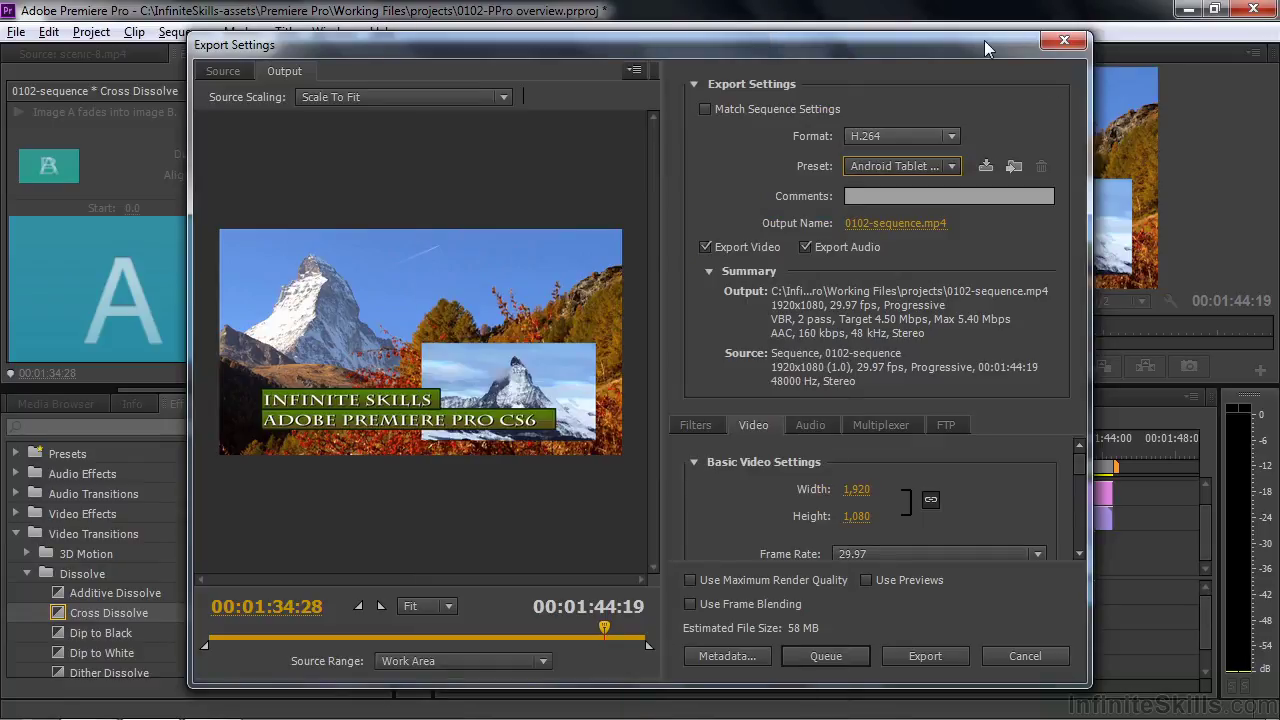